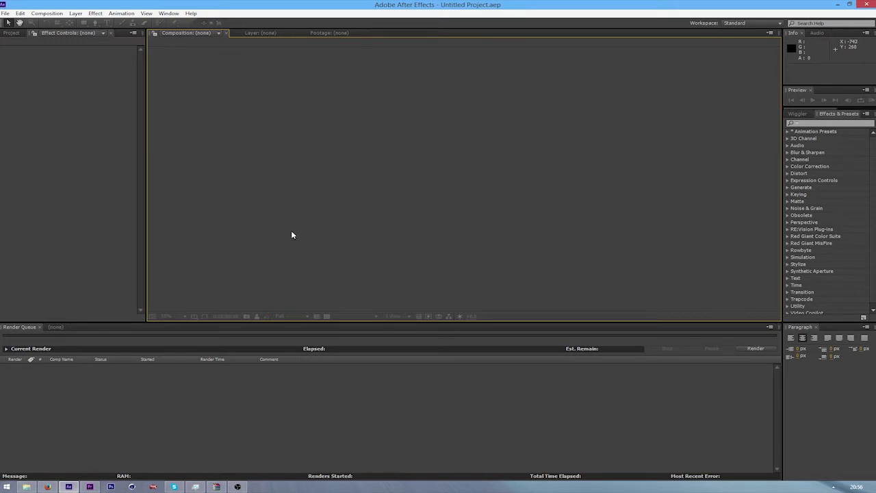
# Import the render[0000-0240].tif image sequence from the prophecy project folder as footage.
pyautogui.click(182, 383)
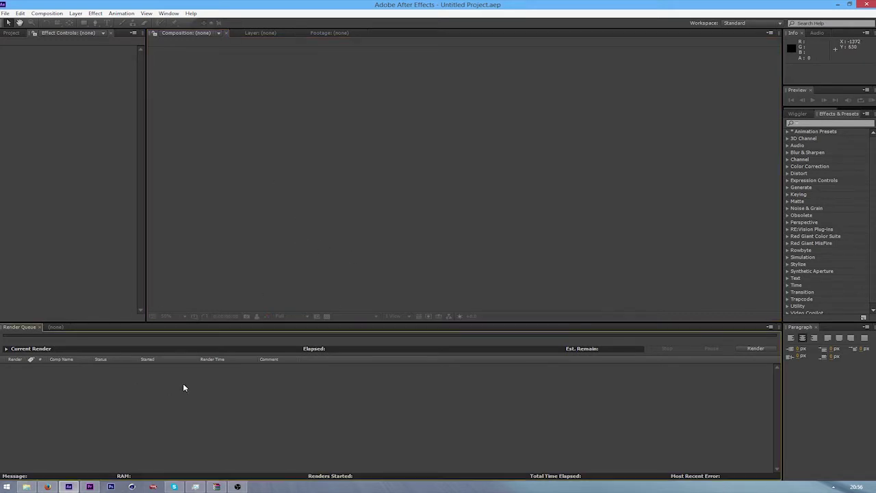
pyautogui.click(20, 43)
pyautogui.click(14, 32)
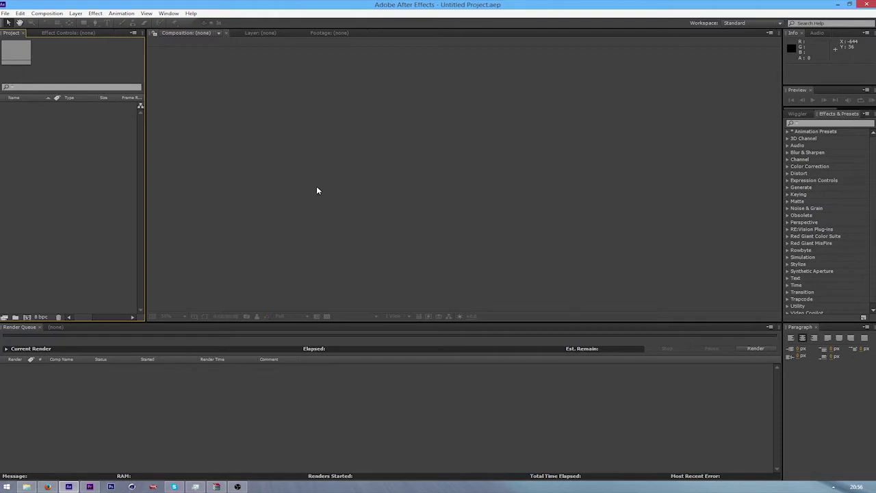
pyautogui.hotkey('ctrl', 'i')
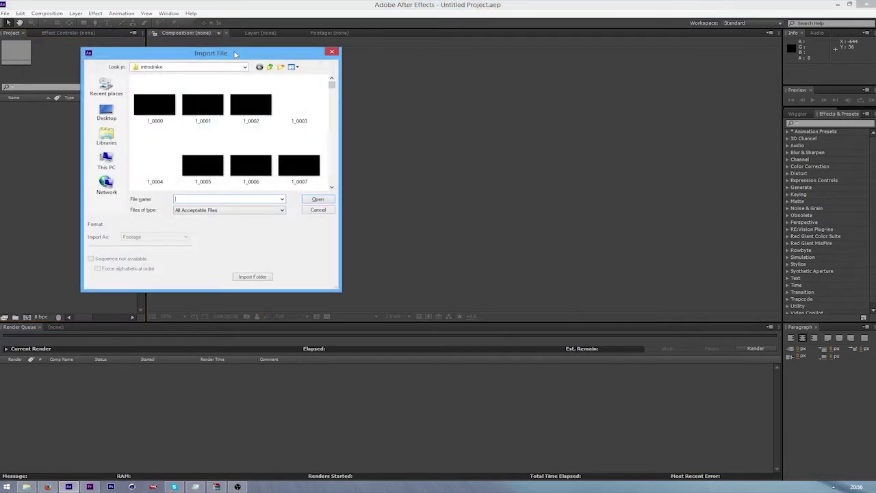
pyautogui.moveTo(235, 54); pyautogui.dragTo(405, 75)
pyautogui.click(276, 181)
pyautogui.click(356, 205)
pyautogui.doubleClick(356, 205)
pyautogui.doubleClick(332, 111)
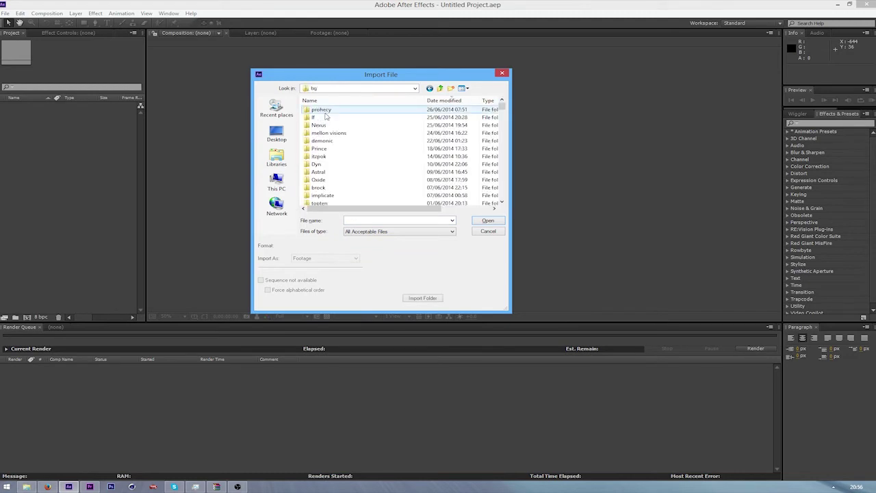
pyautogui.doubleClick(322, 110)
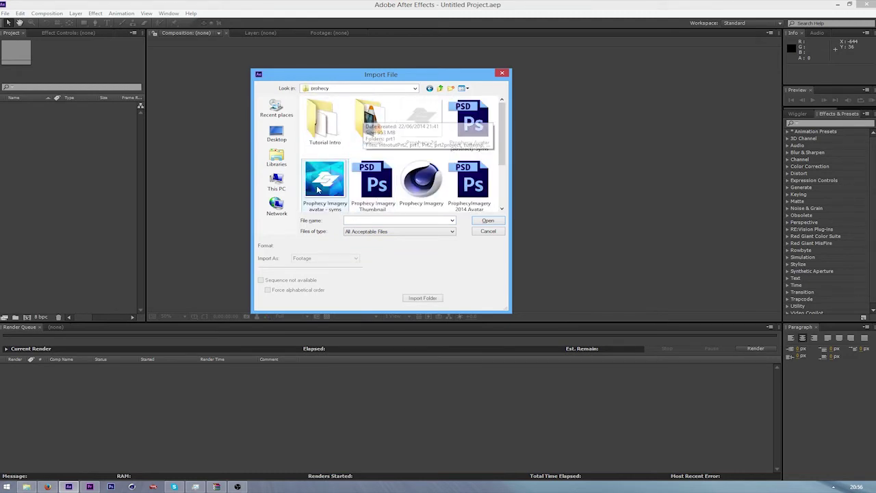
pyautogui.doubleClick(325, 125)
pyautogui.doubleClick(374, 122)
pyautogui.click(296, 285)
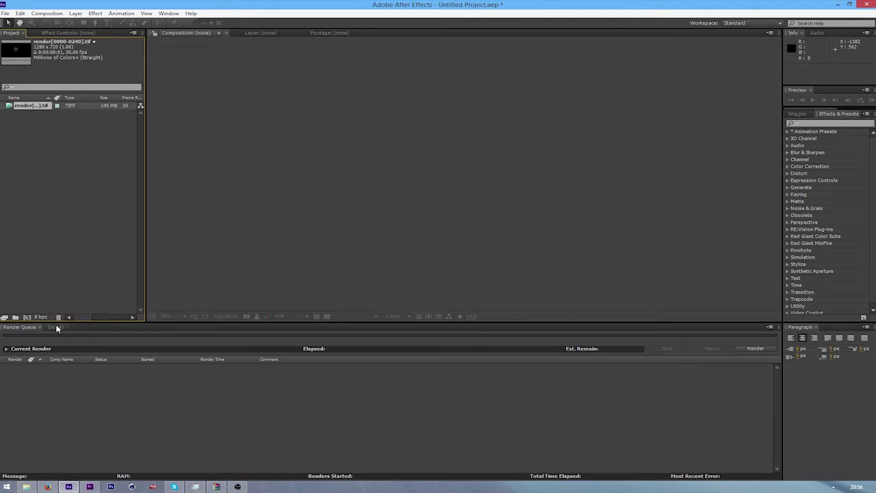
# Create a 1280 x 720 composition at 30 fps with a duration of 8 seconds.
pyautogui.hotkey('ctrl', 'n')
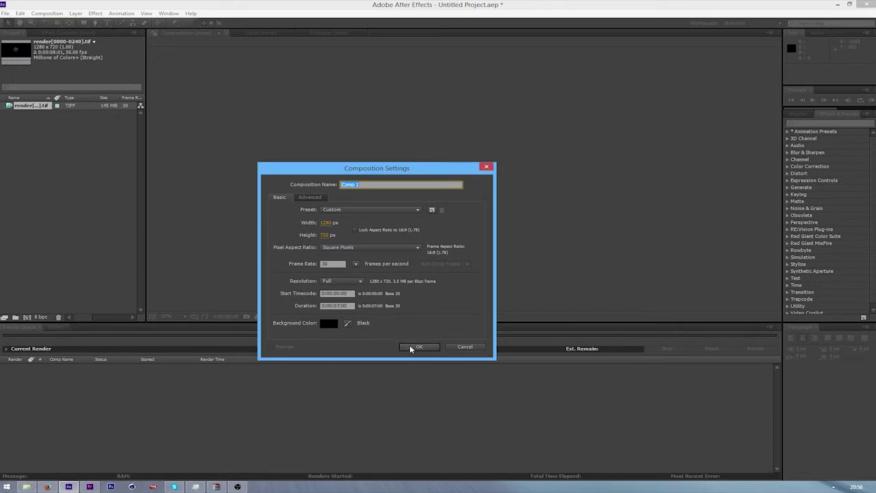
pyautogui.moveTo(379, 169); pyautogui.dragTo(293, 91)
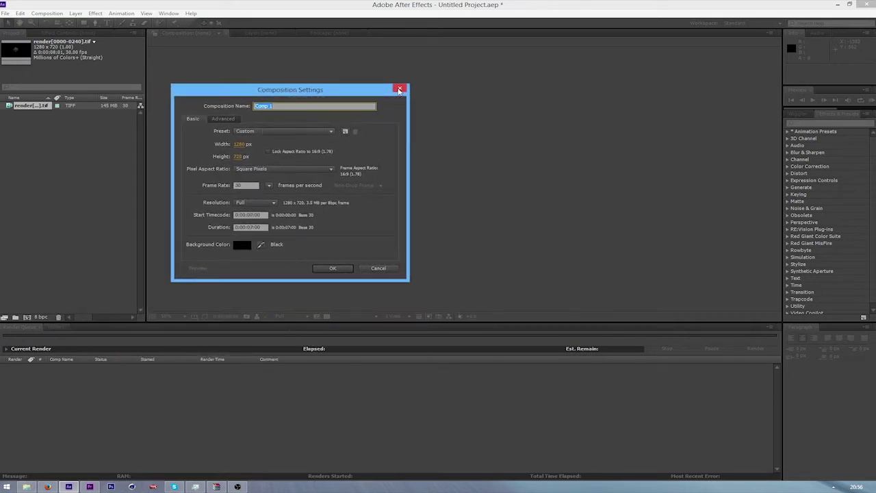
pyautogui.moveTo(275, 96); pyautogui.dragTo(325, 77)
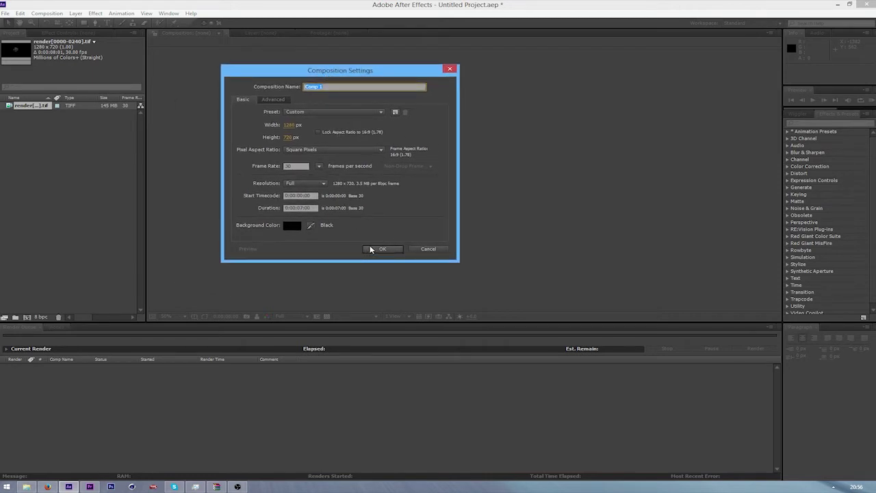
pyautogui.click(302, 208)
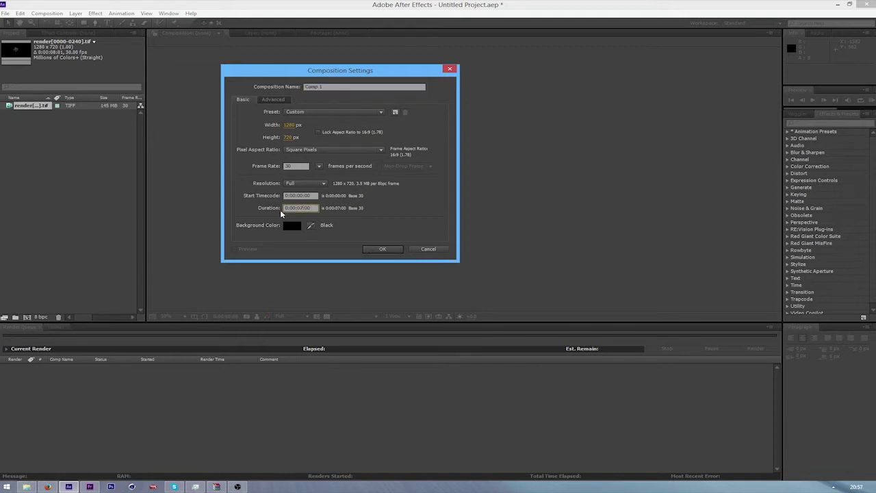
pyautogui.press('Return')
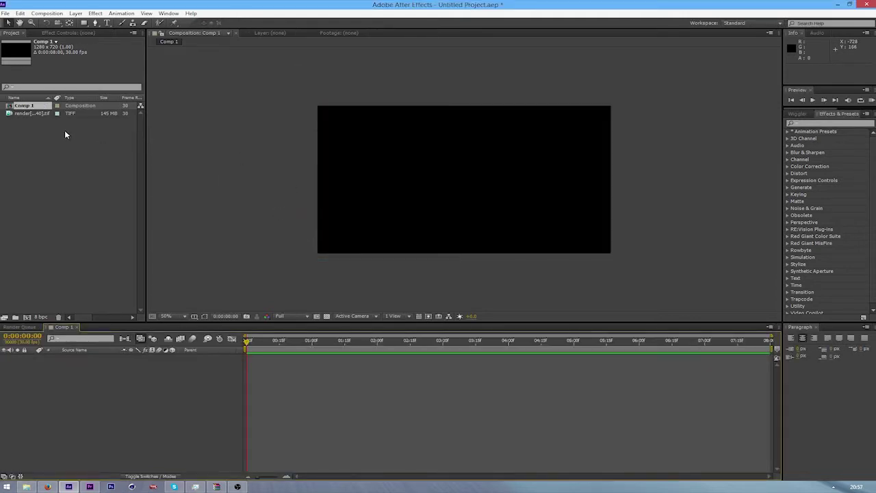
# Add the render image sequence to Comp 1 as a layer and scrub through it, returning to the first frame.
pyautogui.moveTo(39, 114); pyautogui.dragTo(164, 408)
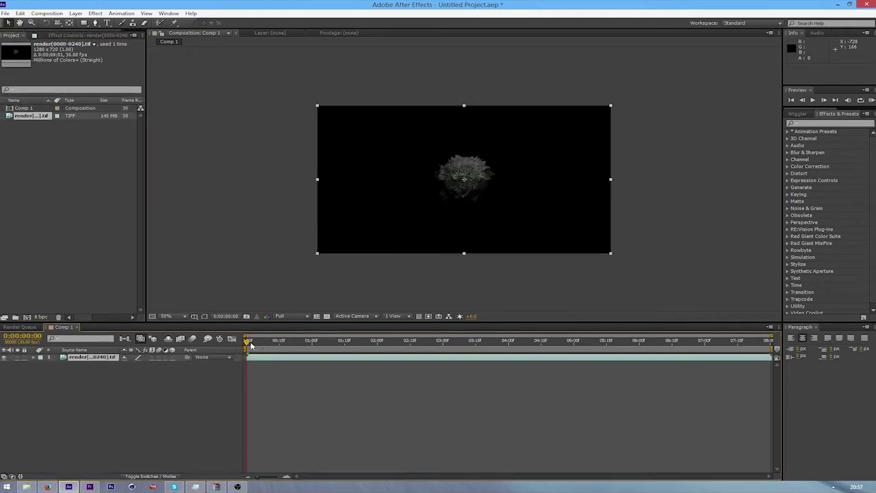
pyautogui.moveTo(250, 346); pyautogui.dragTo(548, 343)
pyautogui.moveTo(477, 350); pyautogui.dragTo(247, 344)
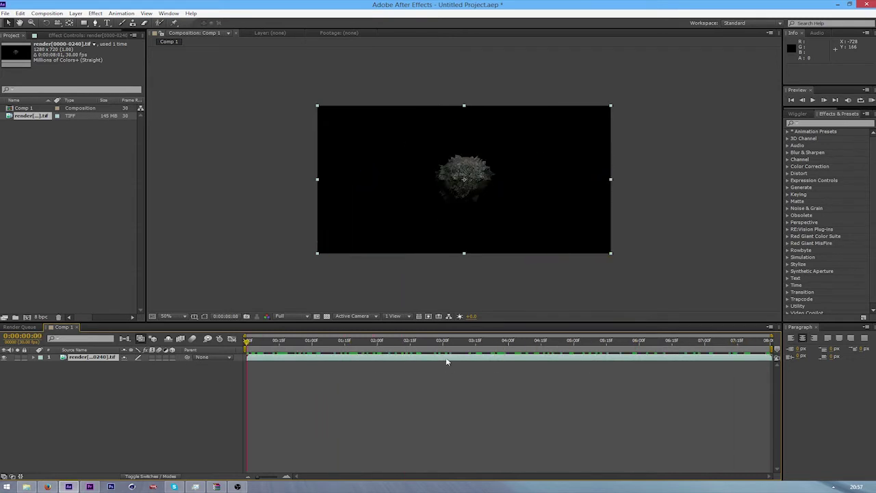
# Search the effects and presets for rsmb.
pyautogui.click(821, 123)
pyautogui.write('r')
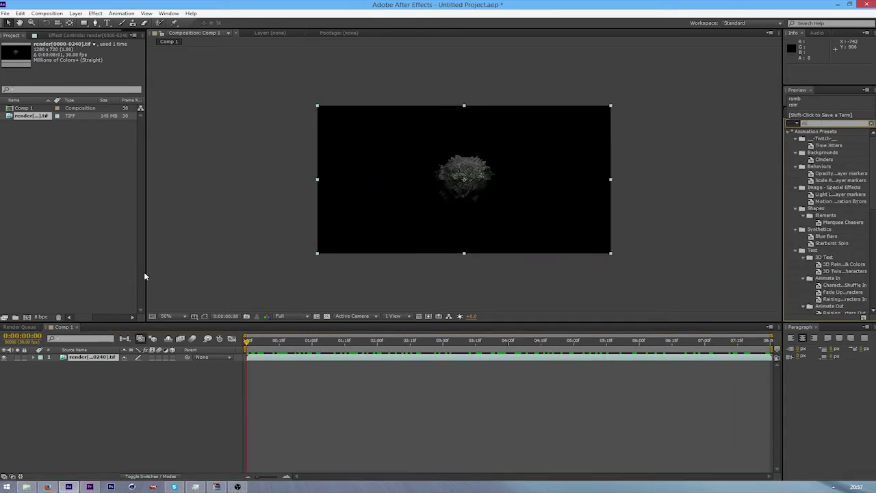
pyautogui.write('smb')
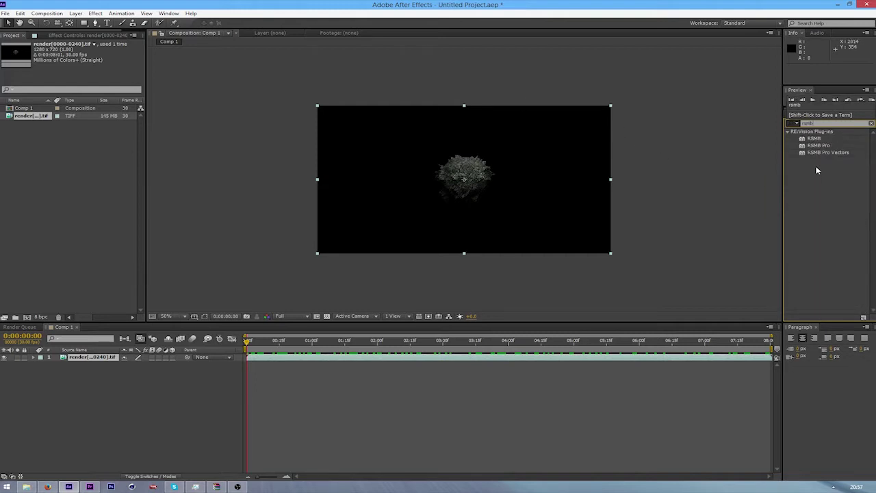
pyautogui.click(824, 150)
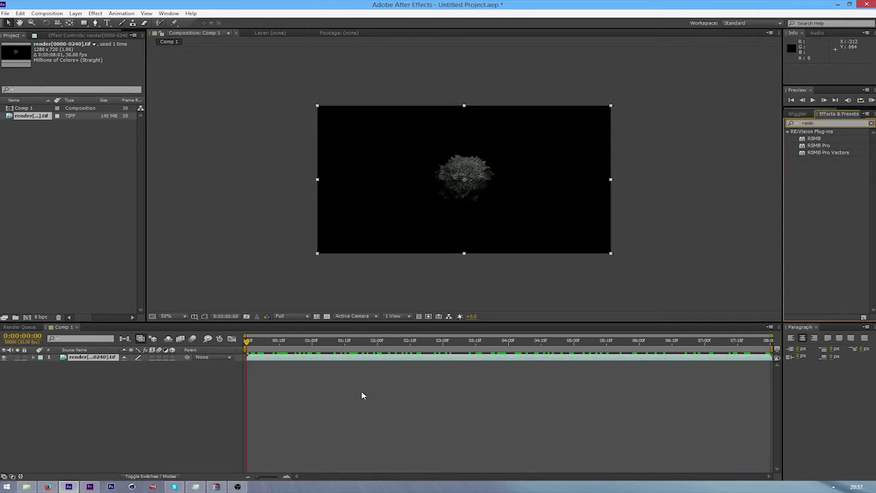
# Scrub and play the unblurred animation, then return to the start of the composition.
pyautogui.moveTo(250, 345); pyautogui.dragTo(481, 366)
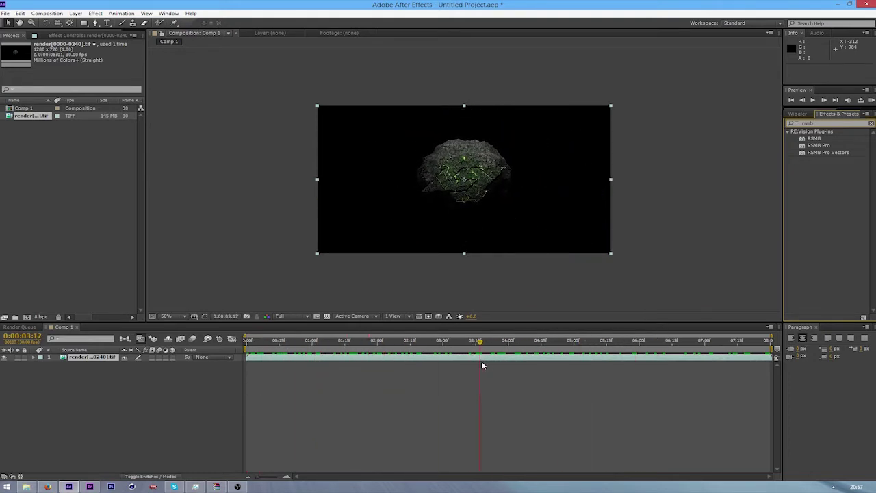
pyautogui.press('space')
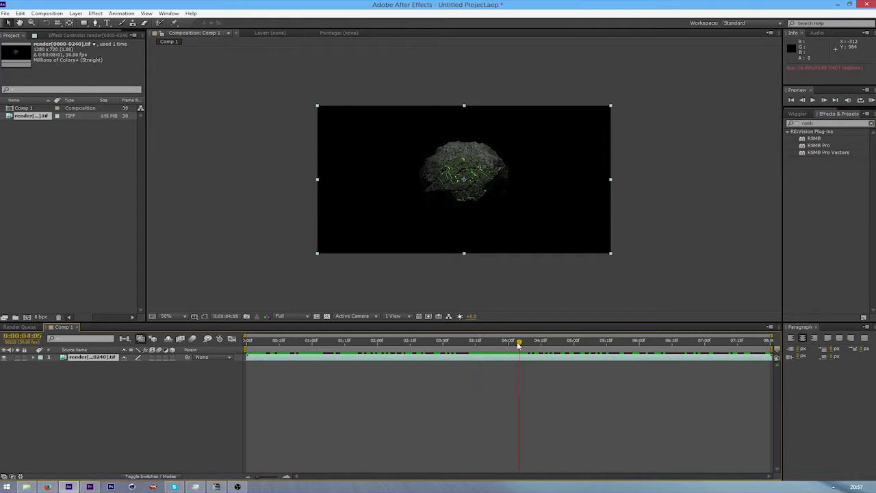
pyautogui.press('Home')
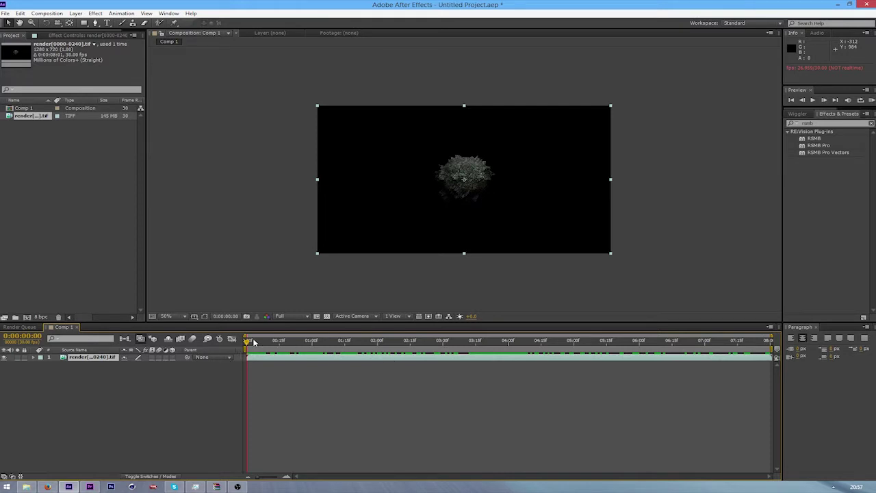
pyautogui.moveTo(252, 346)
pyautogui.mouseDown()
pyautogui.moveTo(265, 347)
pyautogui.moveTo(243, 349)
pyautogui.mouseUp()
# Apply the RSMB Pro effect to the render layer and set its Main_BG blur amount to 1.
pyautogui.click(817, 146)
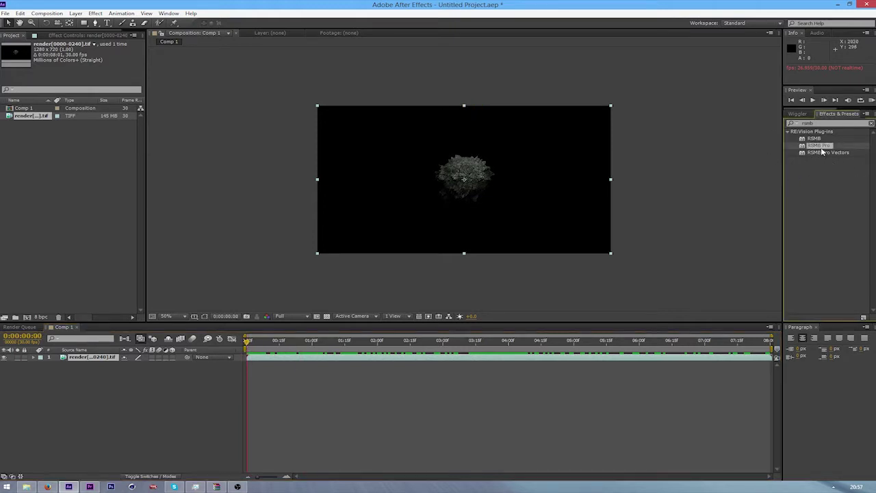
pyautogui.moveTo(829, 149); pyautogui.dragTo(92, 357)
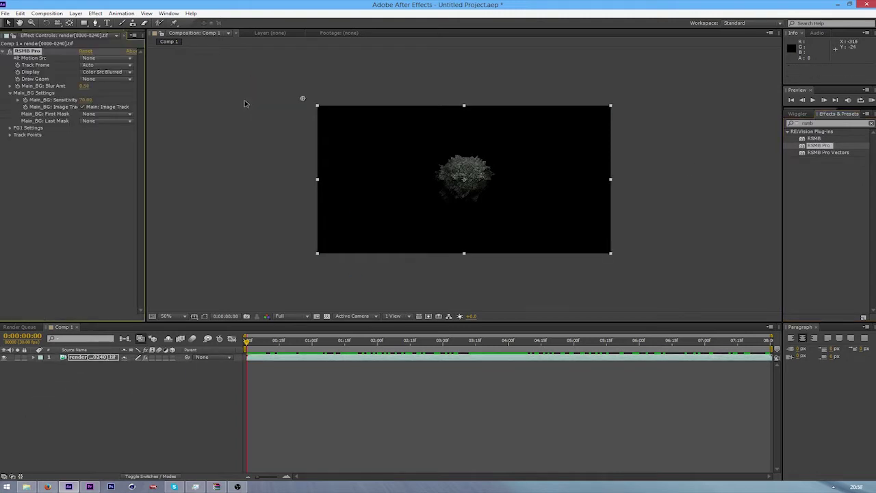
pyautogui.click(85, 86)
pyautogui.write('1')
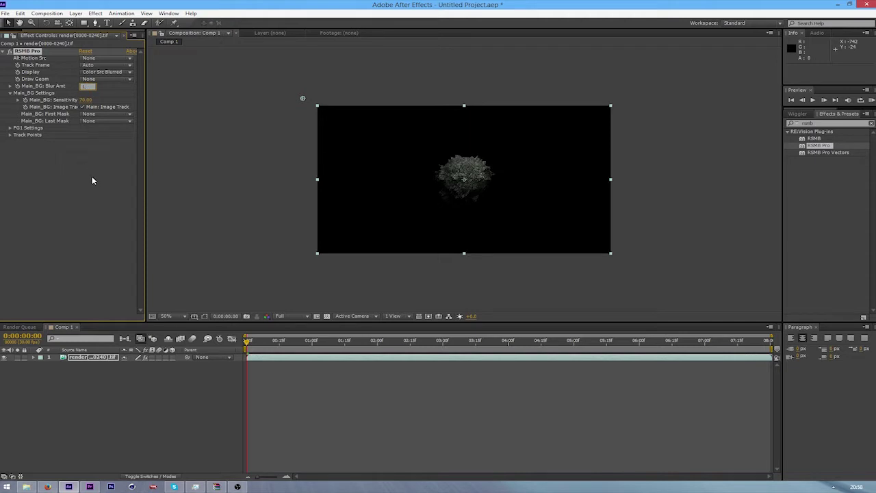
pyautogui.click(92, 180)
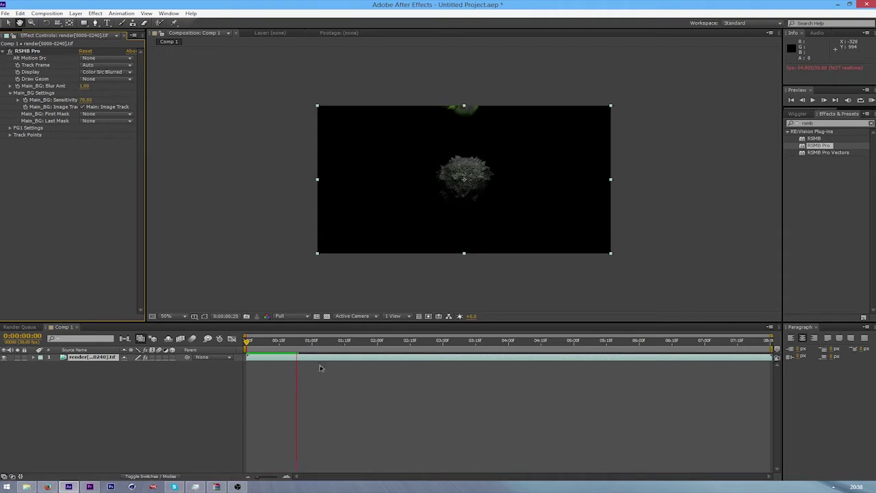
# Preview the motion blur on the animation, examining the frames around the one-second mark.
pyautogui.press('space')
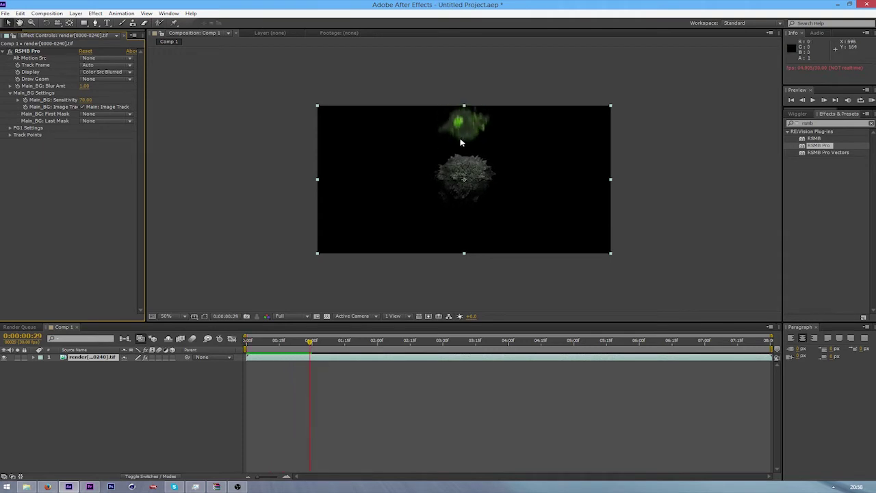
pyautogui.press('.')
pyautogui.press(',')
pyautogui.press('space')
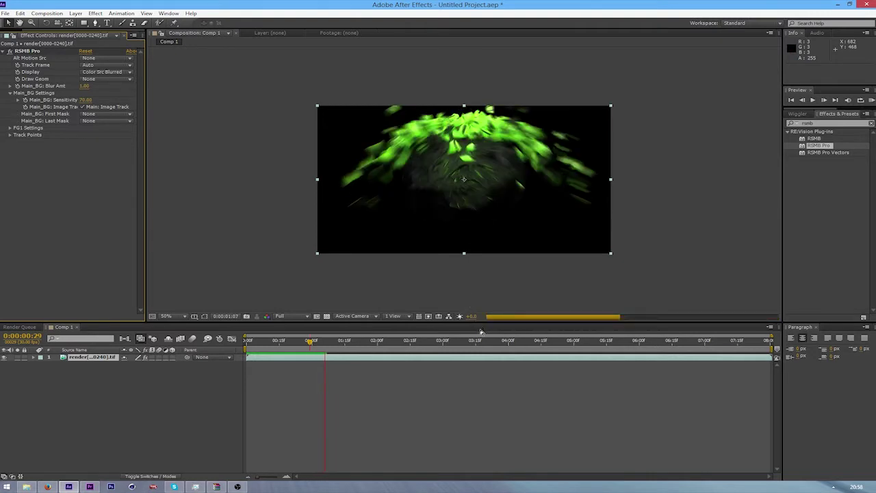
pyautogui.press('space')
pyautogui.press('space')
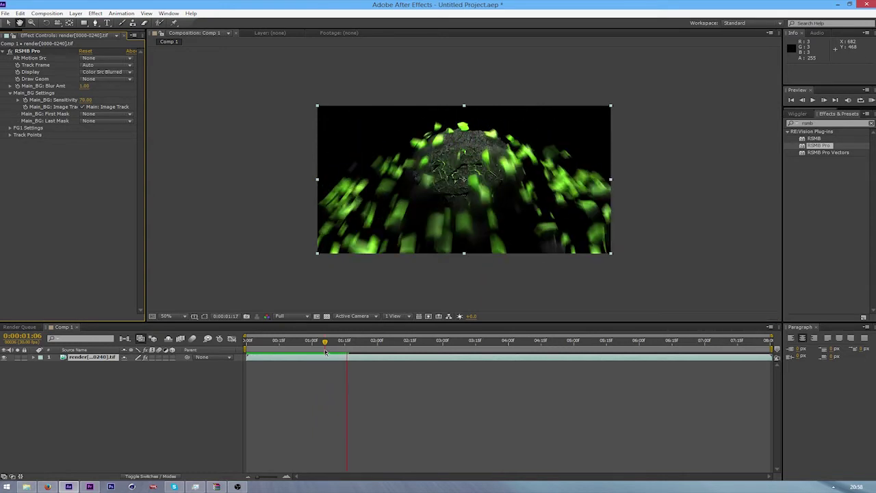
pyautogui.press('space')
pyautogui.press('space')
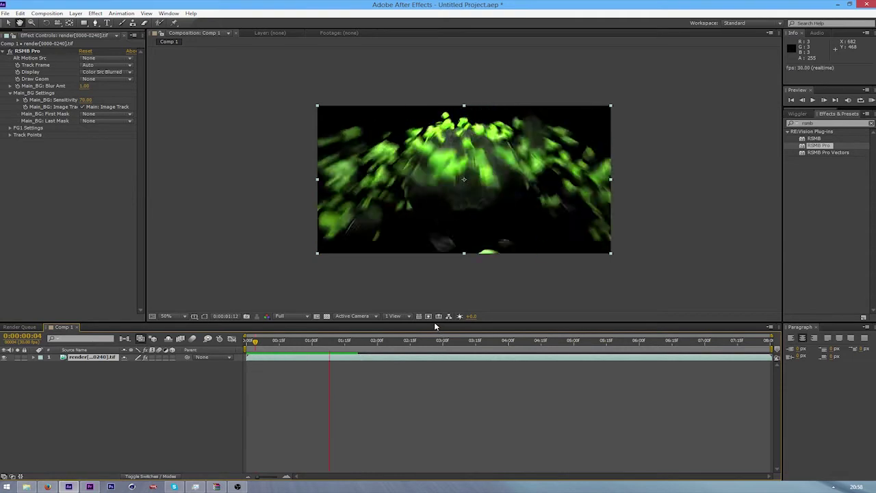
pyautogui.click(312, 341)
pyautogui.moveTo(310, 354); pyautogui.dragTo(303, 347)
pyautogui.press('pagedown')
pyautogui.press('pagedown')
pyautogui.press('pagedown')
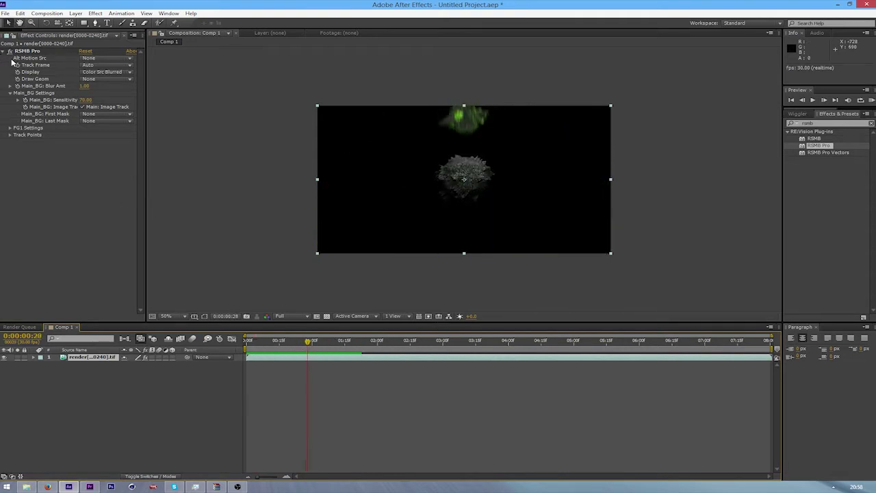
# Disable the RSMB Pro effect and step frame by frame around the one-second mark to examine the unblurred render.
pyautogui.click(10, 51)
pyautogui.press('pagedown')
pyautogui.press('pagedown')
pyautogui.press('pagedown')
pyautogui.press('pagedown')
pyautogui.press('pagedown')
pyautogui.press('pagedown')
pyautogui.press('pagedown')
pyautogui.press('pagedown')
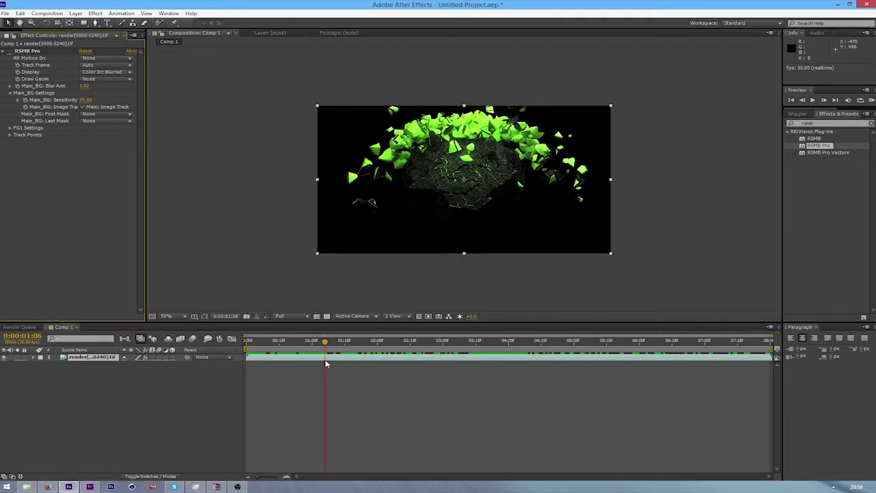
pyautogui.press('pageup')
pyautogui.press('pageup')
pyautogui.press('pageup')
pyautogui.press('pageup')
pyautogui.press('pageup')
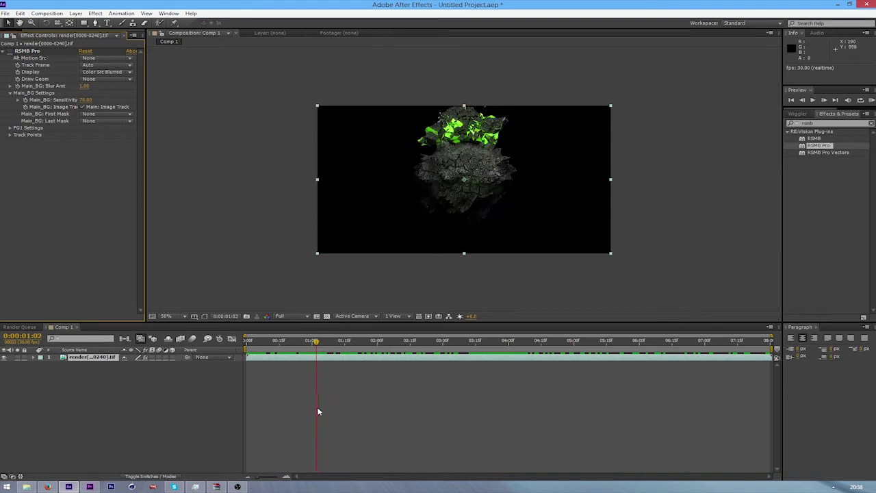
pyautogui.press('pagedown')
pyautogui.press('pagedown')
pyautogui.press('pagedown')
pyautogui.press('pagedown')
pyautogui.press('pageup')
pyautogui.press('pageup')
pyautogui.press('pageup')
pyautogui.press('pageup')
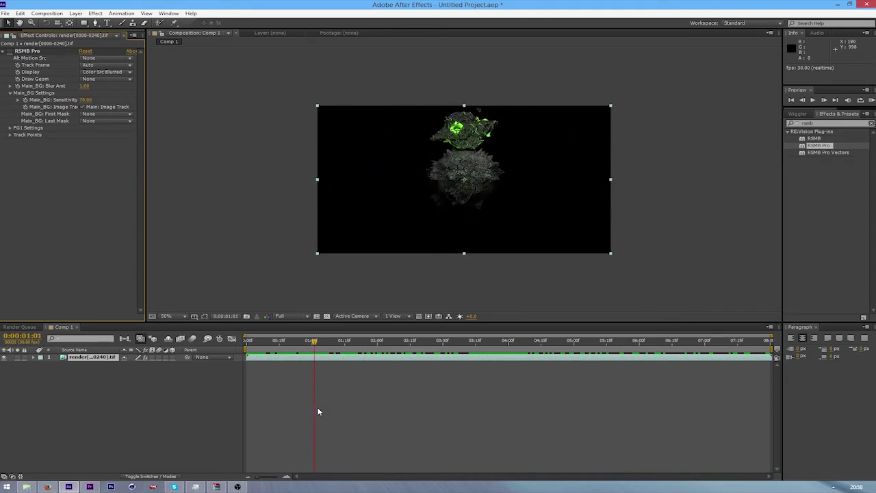
pyautogui.press('pageup')
# Play the animation from around the one-second mark to compare its look with and without motion blur.
pyautogui.click(313, 300)
pyautogui.press('space')
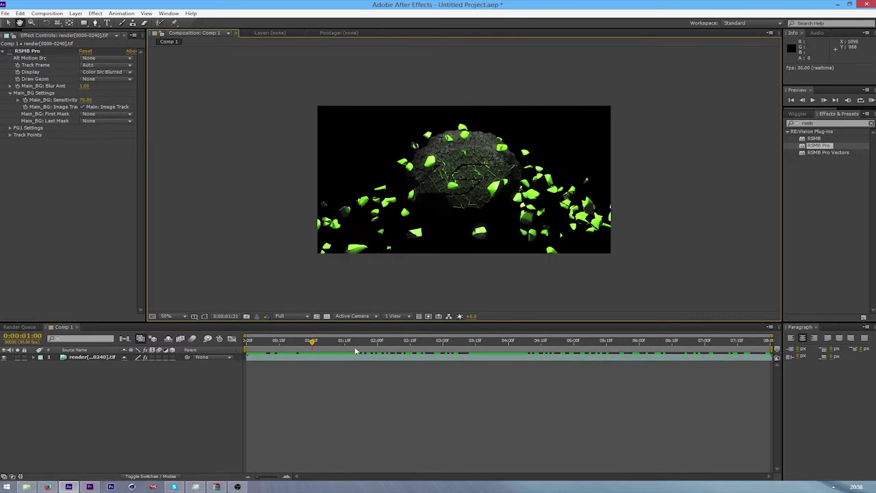
pyautogui.moveTo(320, 358); pyautogui.dragTo(318, 362)
pyautogui.press('space')
pyautogui.click(308, 342)
pyautogui.press('space')
pyautogui.press('space')
# Preview the animation from the start with RSMB Pro enabled and move the time indicator to 0:00:01:08.
pyautogui.moveTo(352, 343); pyautogui.dragTo(193, 374)
pyautogui.press('space')
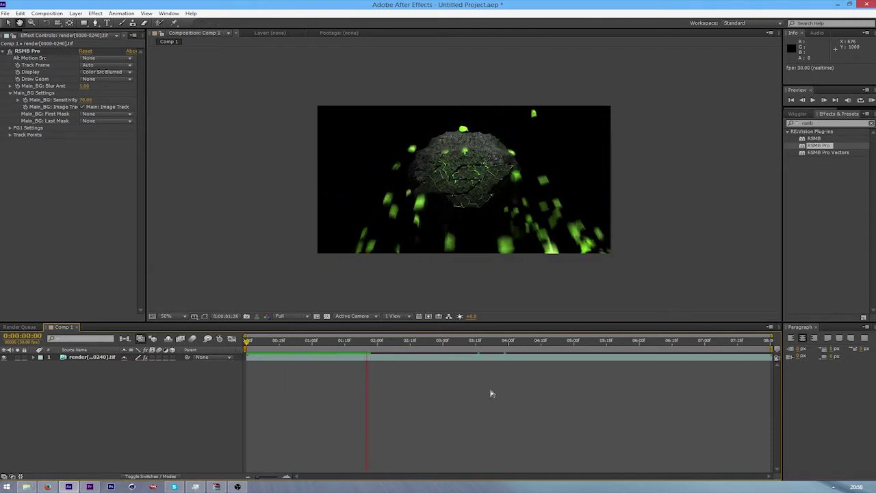
pyautogui.press('space')
pyautogui.moveTo(315, 350)
pyautogui.mouseDown()
pyautogui.moveTo(229, 356)
pyautogui.moveTo(420, 365)
pyautogui.moveTo(315, 370)
pyautogui.moveTo(426, 361)
pyautogui.moveTo(368, 359)
pyautogui.moveTo(329, 342)
pyautogui.mouseUp()
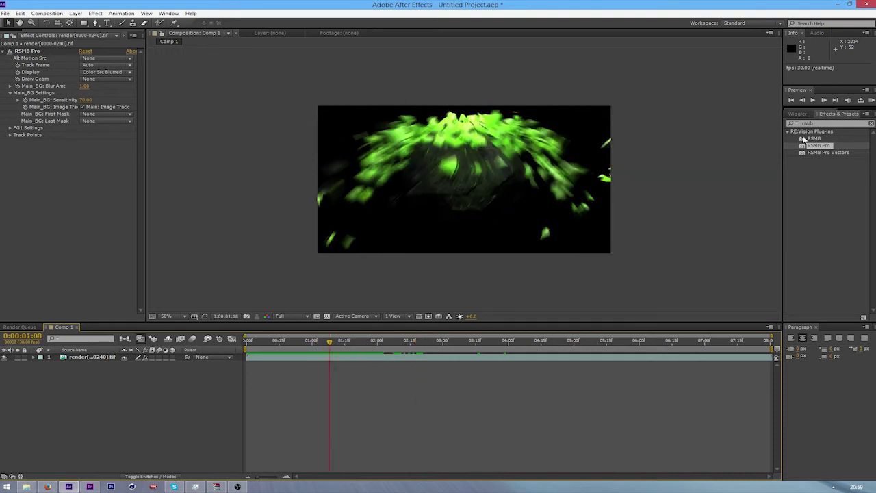
# Add a new adjustment layer above the render sequence and rename it cc.
pyautogui.click(826, 124)
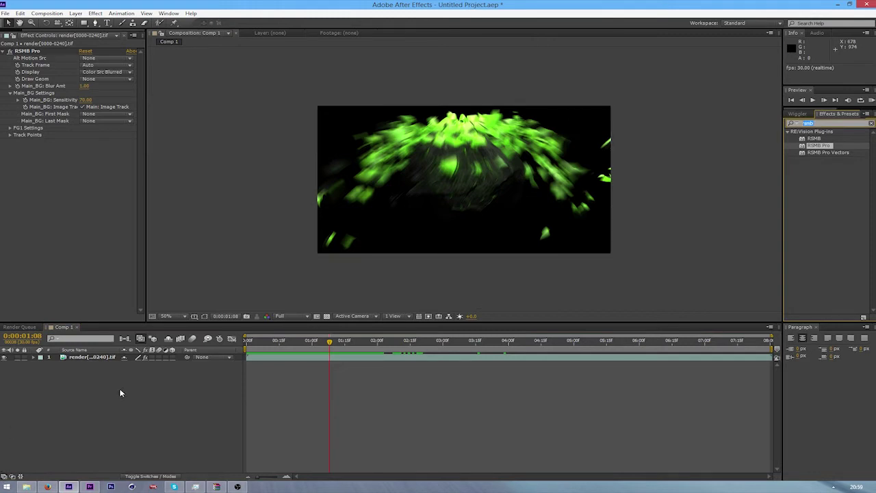
pyautogui.click(76, 424)
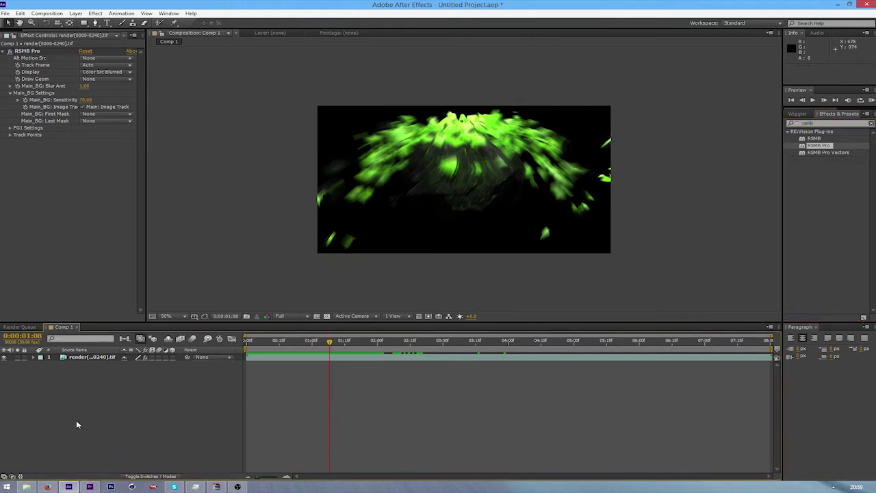
pyautogui.hotkey('ctrl', 'alt', 'y')
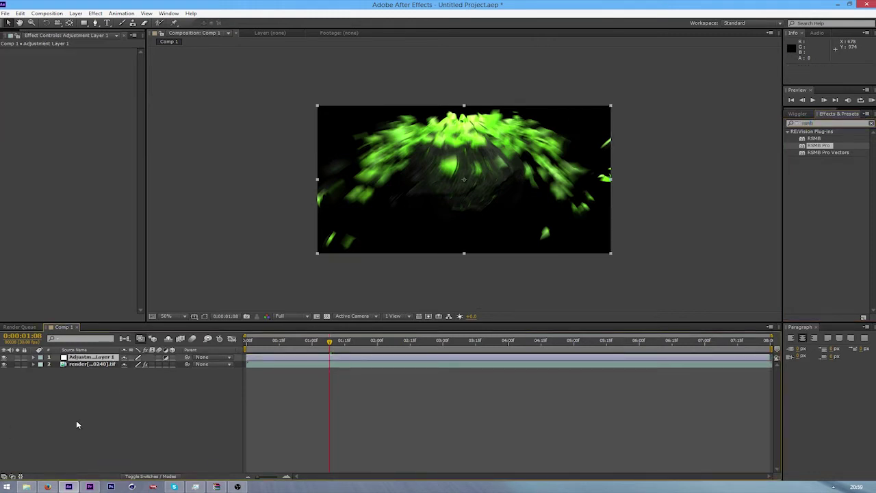
pyautogui.click(93, 13)
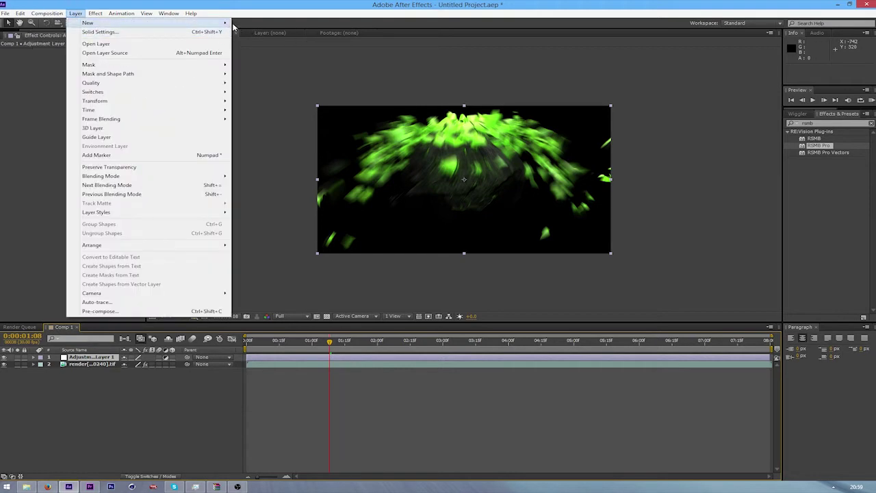
pyautogui.moveTo(224, 24)
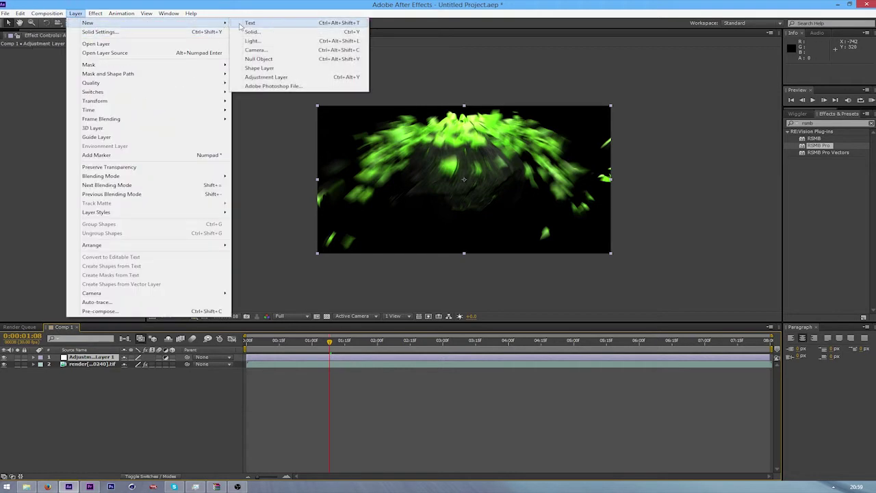
pyautogui.click(466, 69)
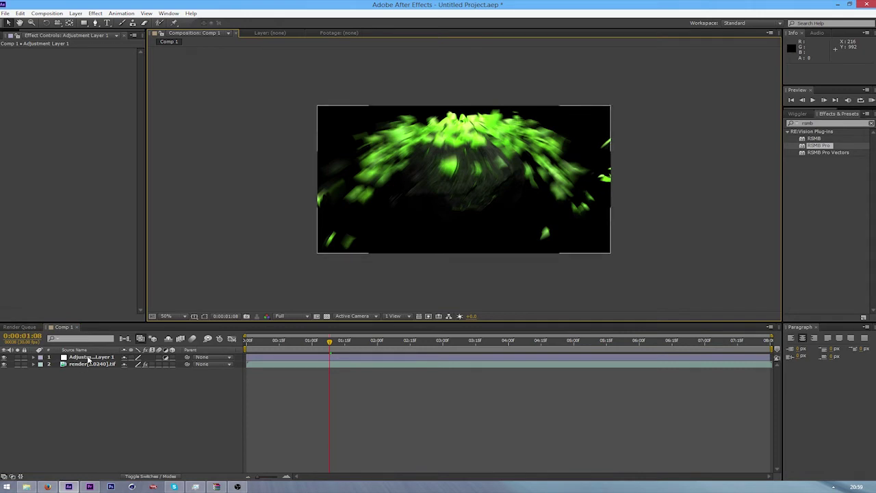
pyautogui.click(87, 358)
pyautogui.press('Return')
pyautogui.write('cc')
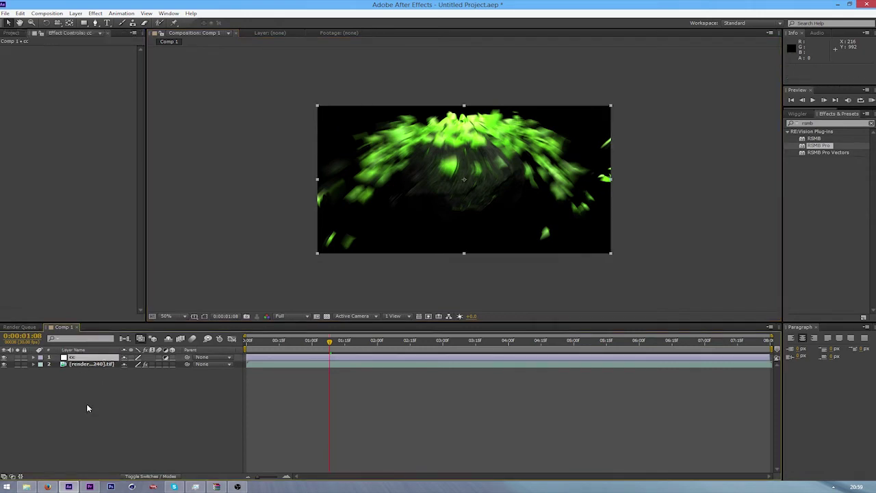
# Apply the Red Giant Looks effect to the cc adjustment layer and move the time indicator to 0:00:03:05.
pyautogui.moveTo(331, 342)
pyautogui.mouseDown()
pyautogui.moveTo(350, 346)
pyautogui.moveTo(330, 346)
pyautogui.mouseUp()
pyautogui.click(820, 123)
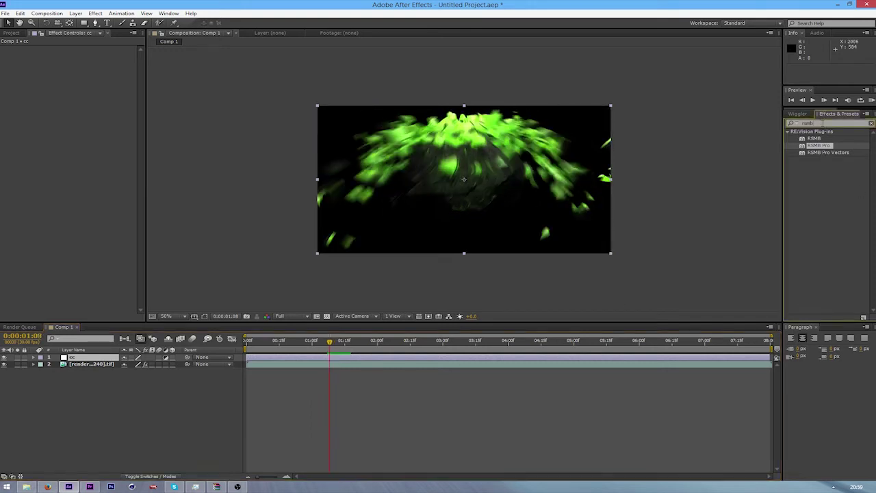
pyautogui.write('look')
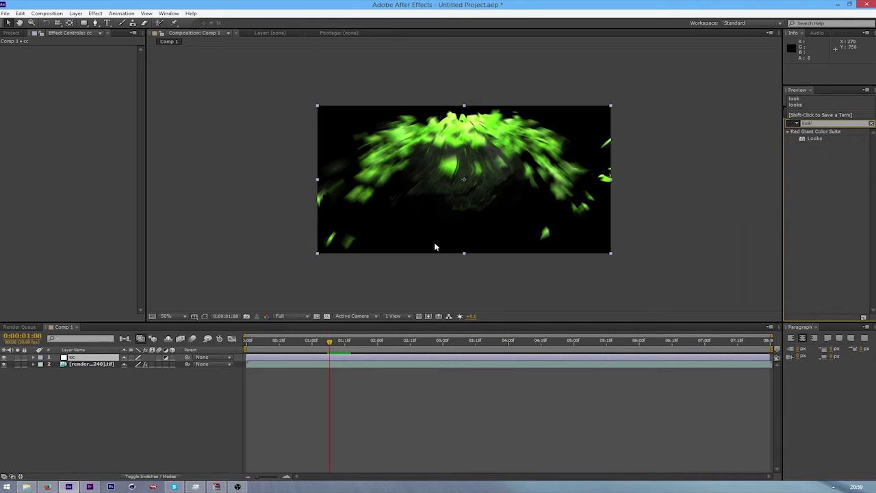
pyautogui.write('curves')
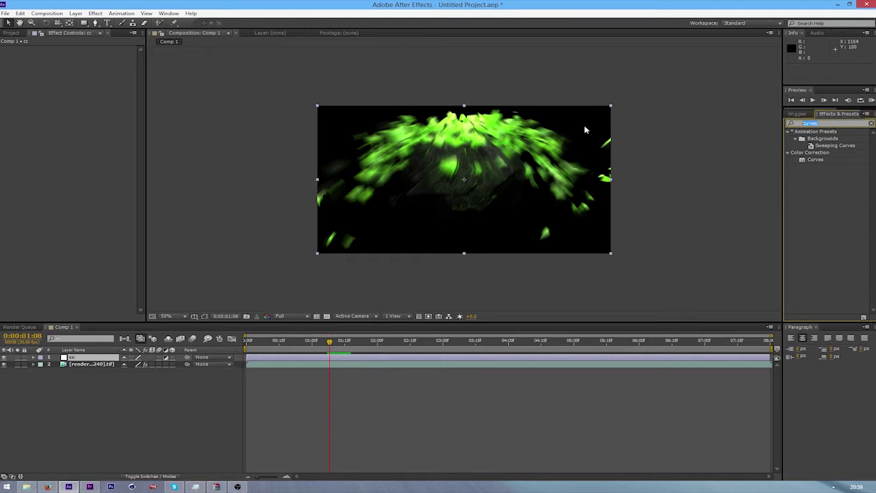
pyautogui.write('look')
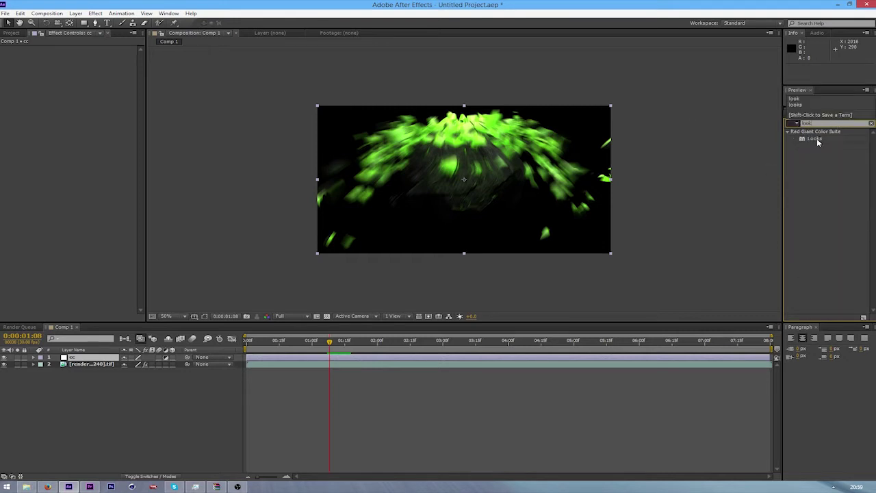
pyautogui.click(817, 140)
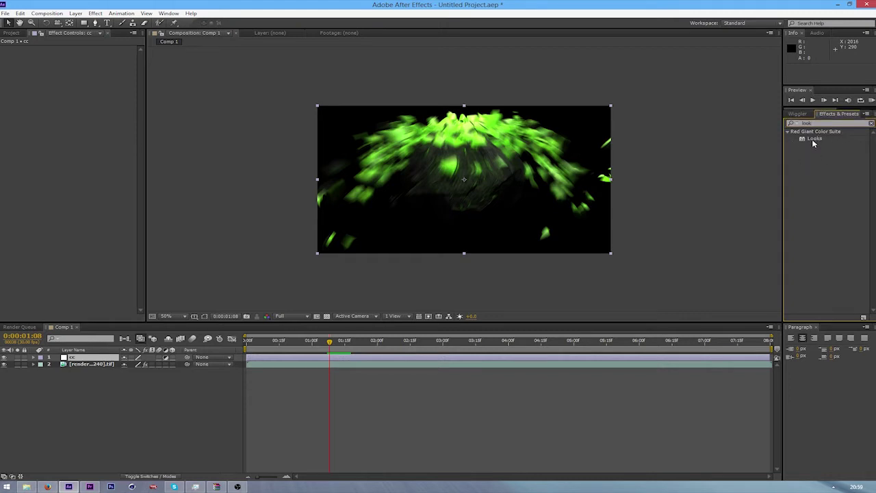
pyautogui.moveTo(812, 139); pyautogui.dragTo(106, 359)
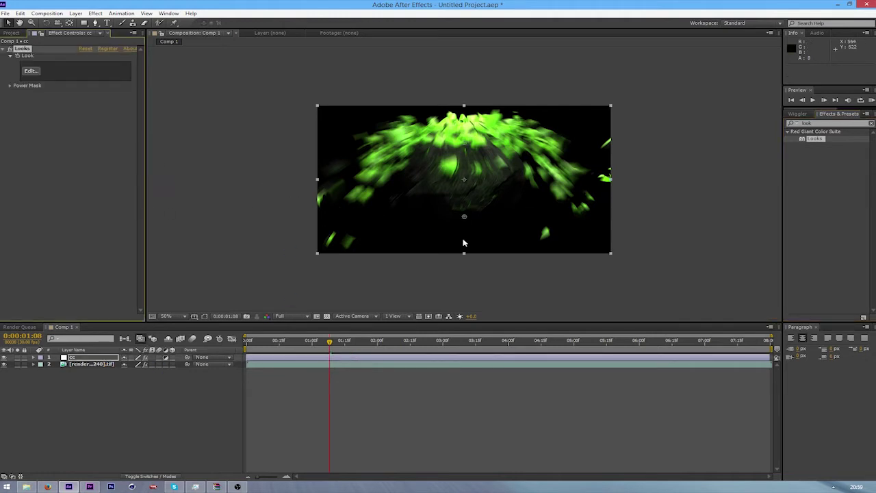
pyautogui.moveTo(329, 342); pyautogui.dragTo(449, 355)
pyautogui.click(454, 340)
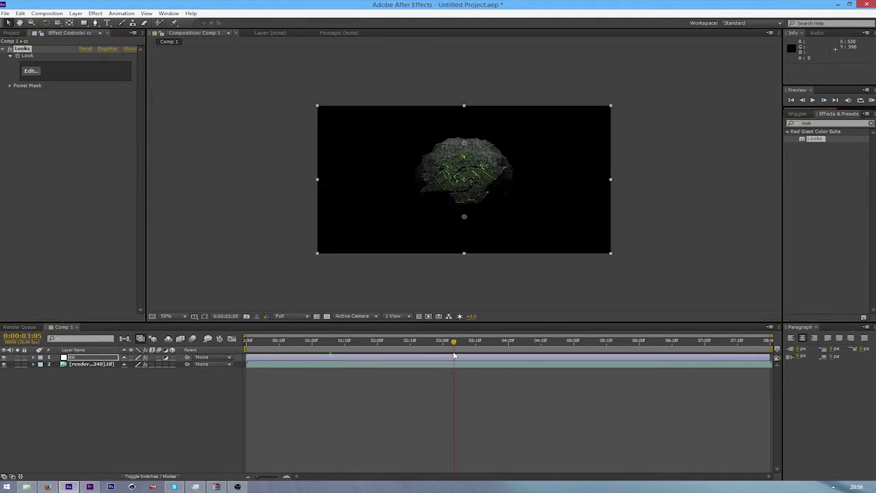
pyautogui.click(74, 350)
pyautogui.click(75, 356)
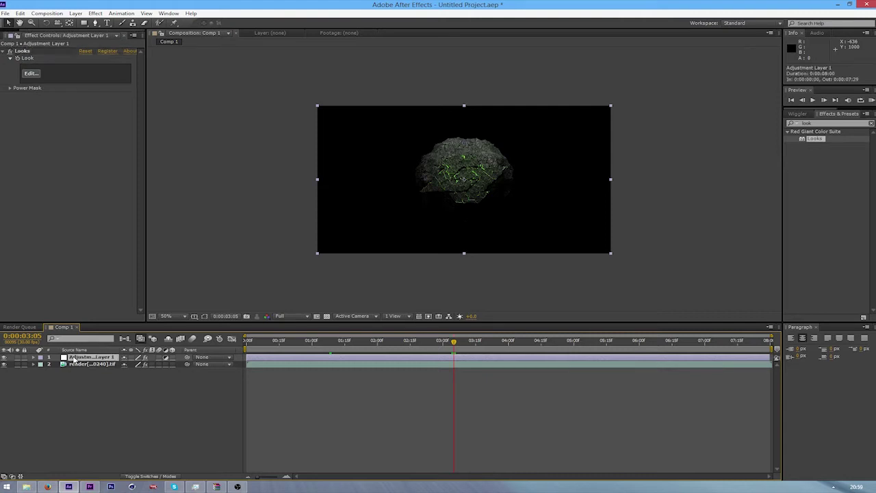
pyautogui.click(74, 351)
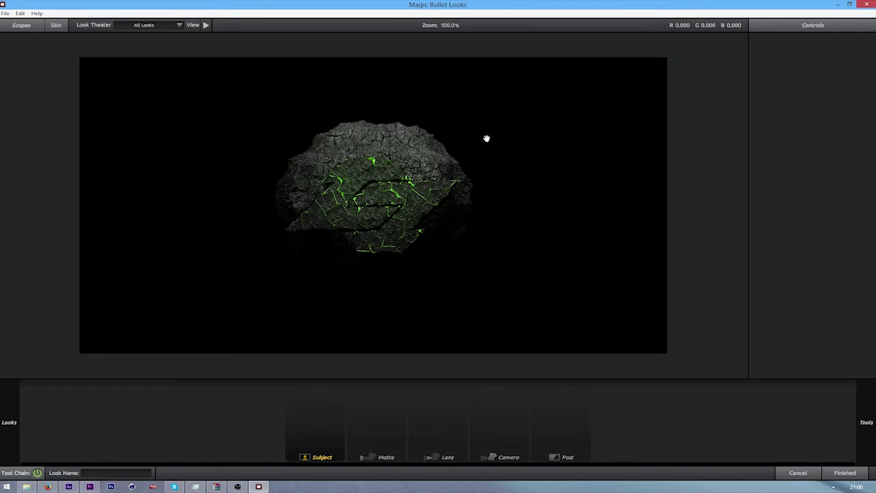
pyautogui.click(799, 474)
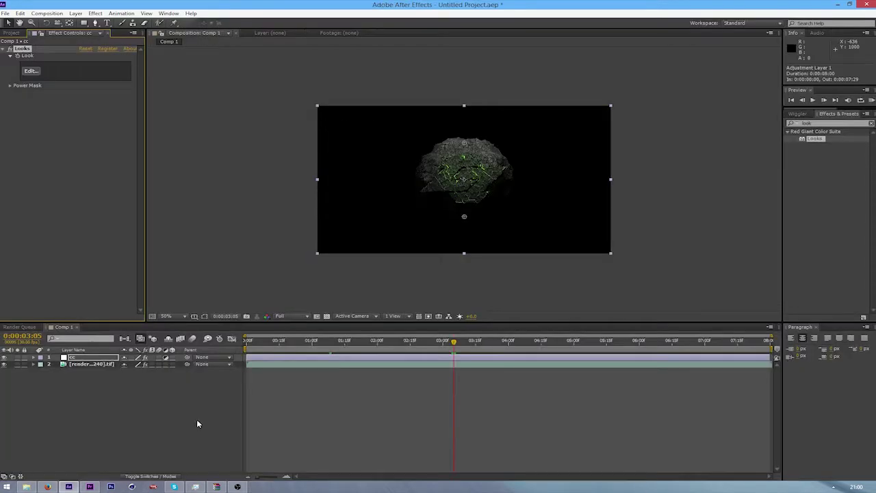
# Create a black solid layer named bg and place it beneath all other layers.
pyautogui.click(71, 386)
pyautogui.hotkey('ctrl', 'y')
pyautogui.press('Return')
pyautogui.press('Return')
pyautogui.write('bg')
pyautogui.press('Return')
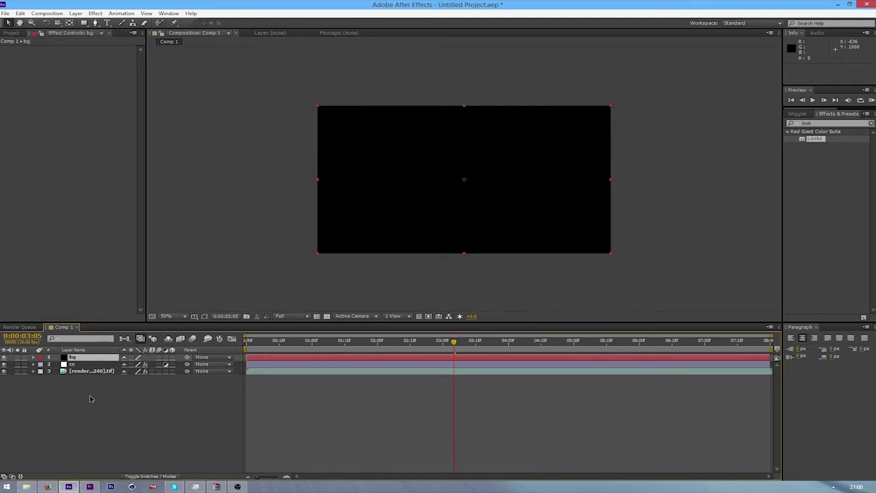
pyautogui.moveTo(95, 358); pyautogui.dragTo(91, 392)
# Open the Looks editor for the cc layer and add the Curves tool to the Post stage.
pyautogui.click(100, 358)
pyautogui.click(30, 70)
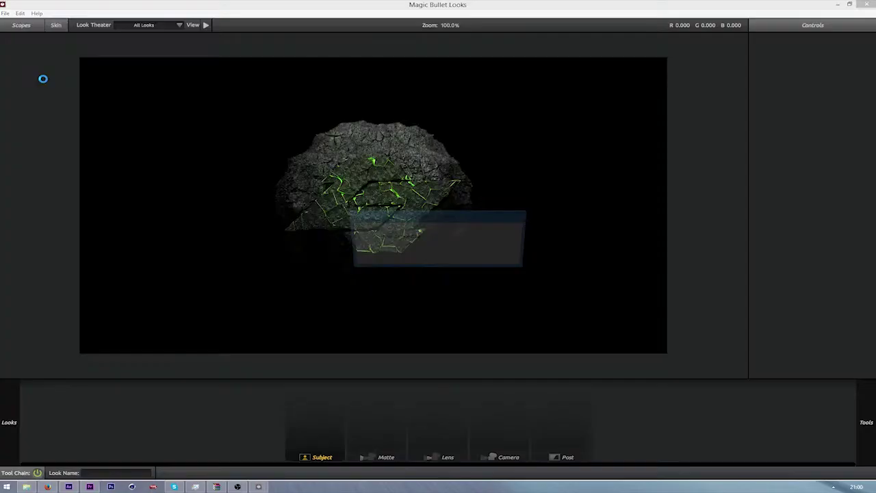
pyautogui.moveTo(2, 223)
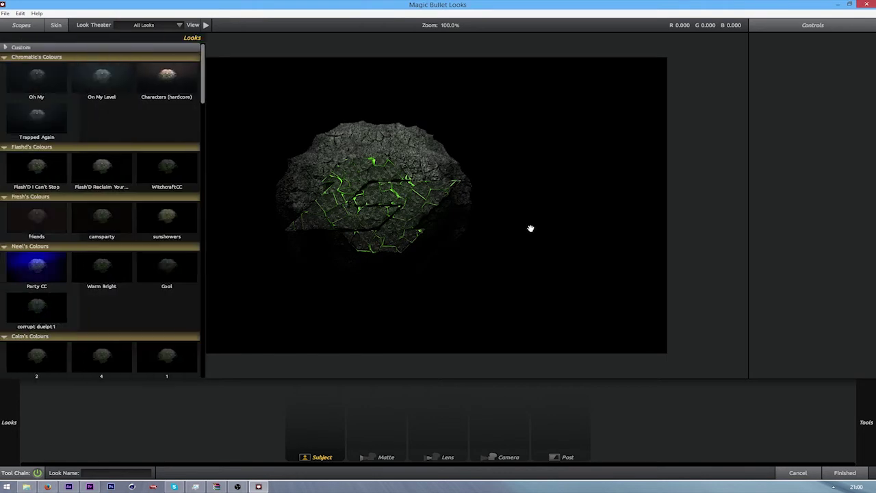
pyautogui.moveTo(872, 409)
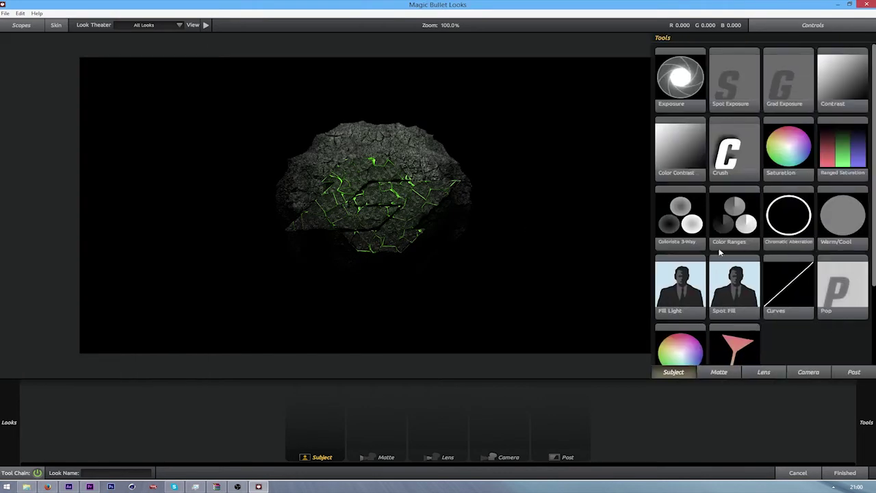
pyautogui.click(779, 376)
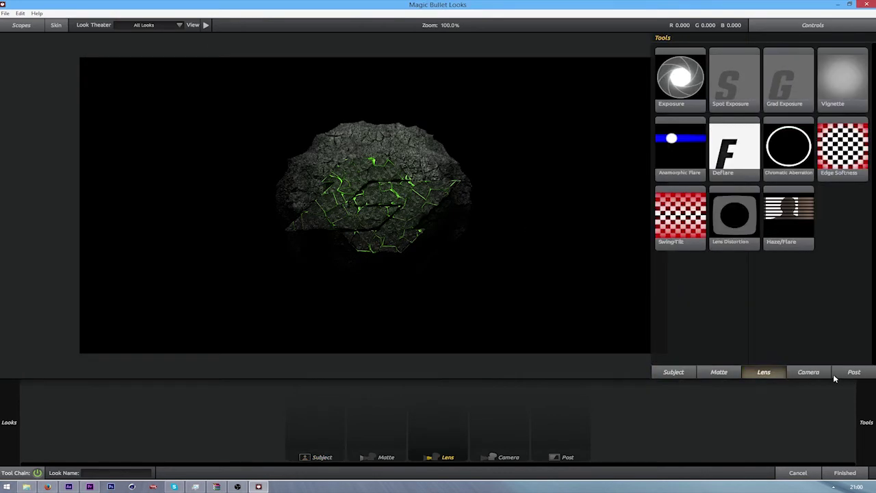
pyautogui.click(864, 375)
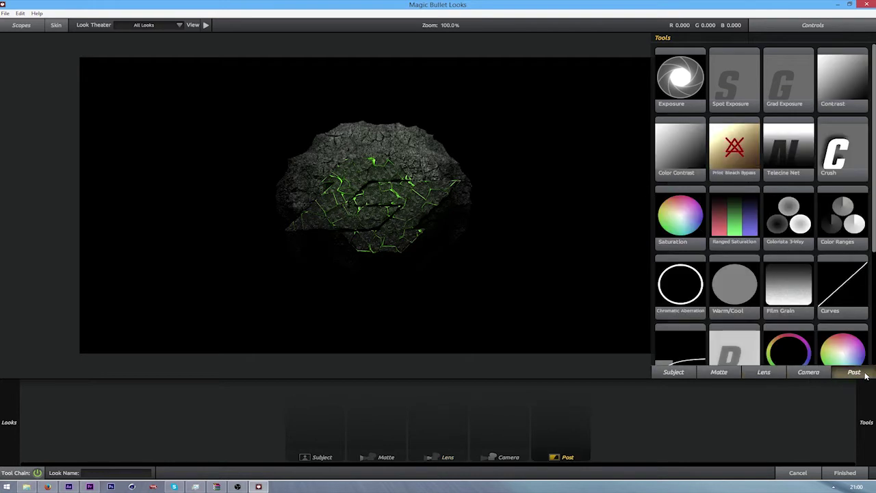
pyautogui.moveTo(653, 308)
pyautogui.moveTo(856, 300); pyautogui.dragTo(562, 227)
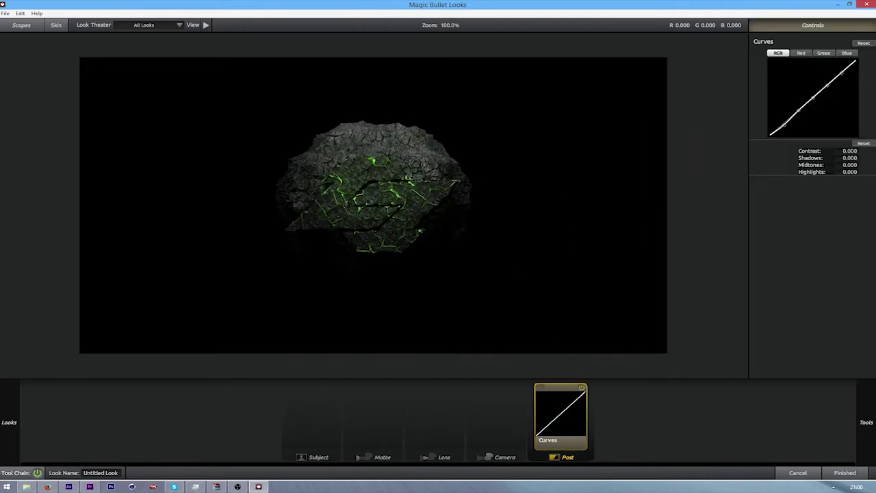
# Shape the RGB curve into a gentle S by lowering the shadow points and raising the highlight points.
pyautogui.moveTo(799, 111); pyautogui.dragTo(799, 114)
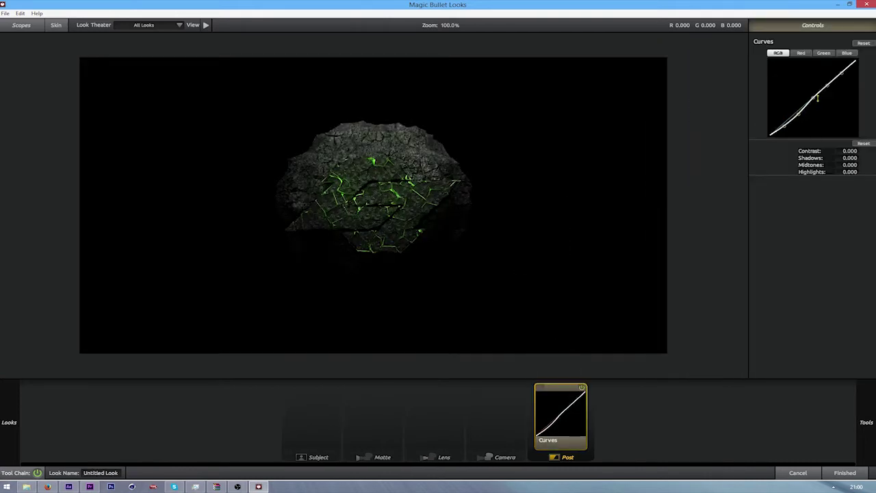
pyautogui.moveTo(827, 87); pyautogui.dragTo(842, 69)
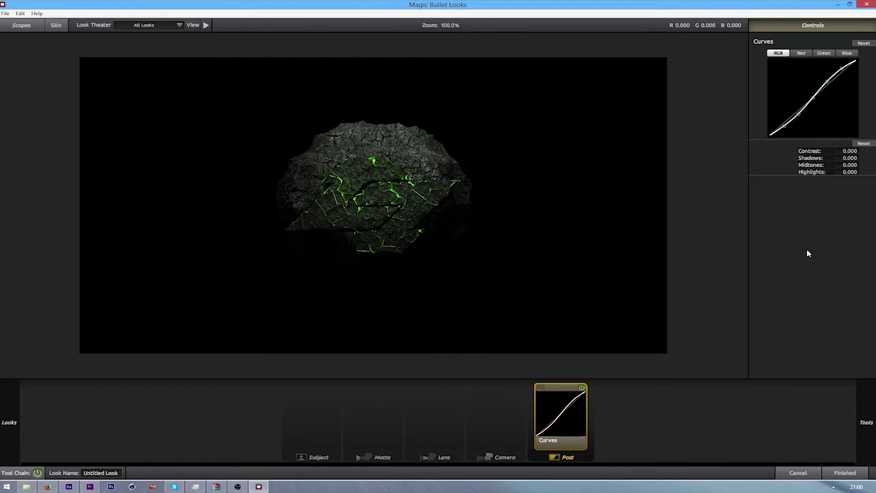
pyautogui.moveTo(784, 125); pyautogui.dragTo(785, 127)
# Add the Edge Softness tool to the Lens stage of the look.
pyautogui.moveTo(872, 423)
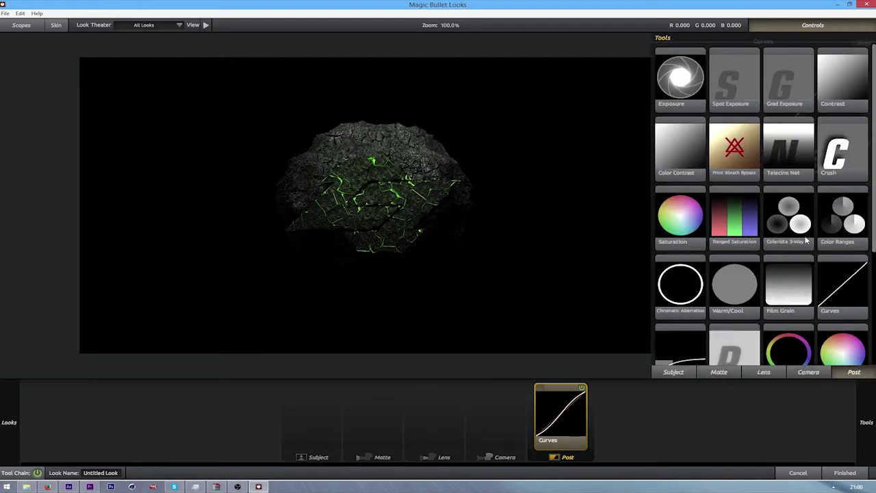
pyautogui.click(766, 371)
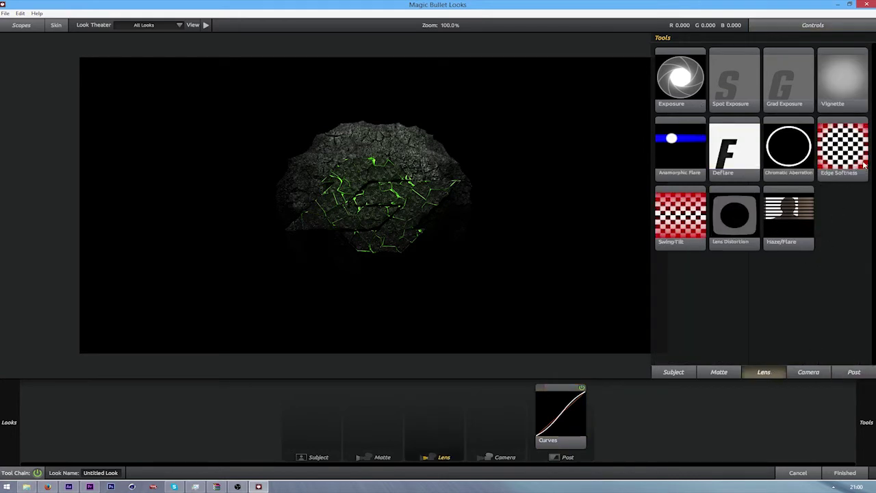
pyautogui.moveTo(864, 164); pyautogui.dragTo(451, 233)
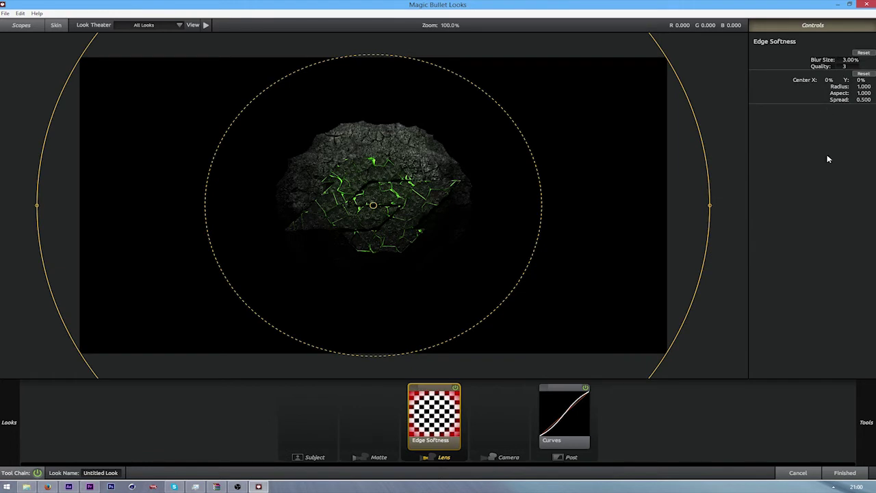
pyautogui.moveTo(858, 407)
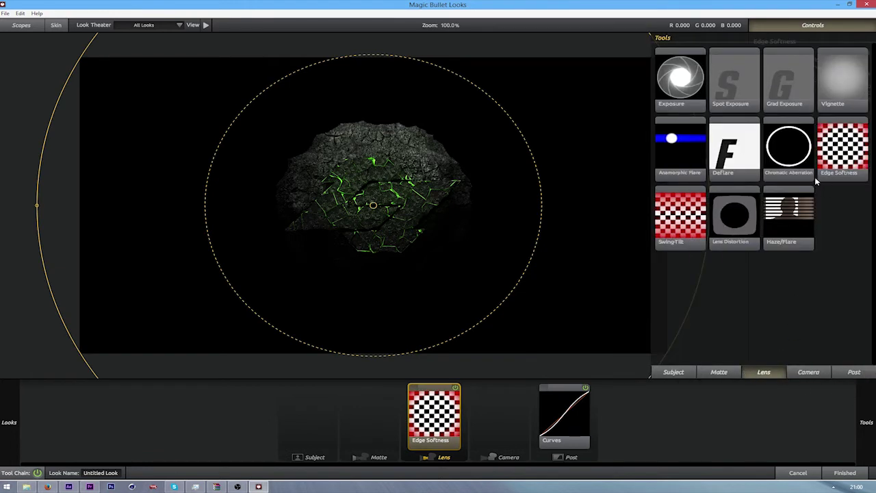
pyautogui.moveTo(788, 217); pyautogui.dragTo(521, 273)
pyautogui.press('Delete')
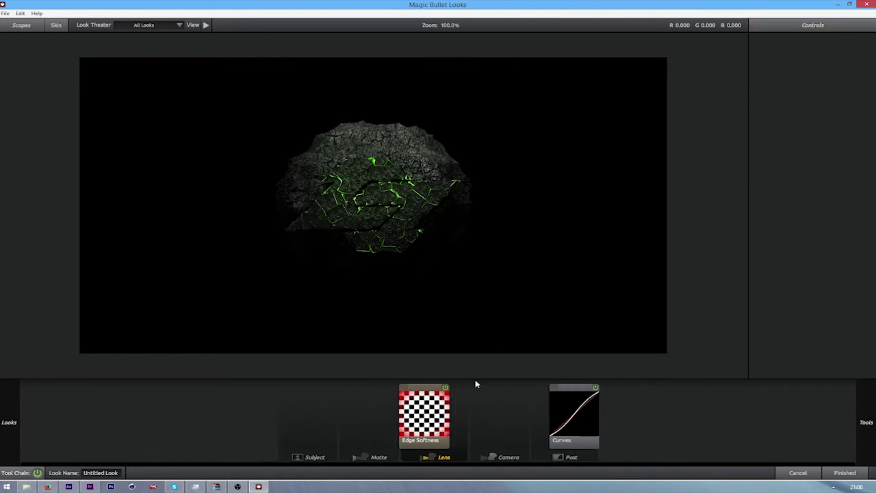
# Add a Vignette to the Lens stage and shrink its circle slightly so it reaches about the frame's side edges.
pyautogui.moveTo(874, 392)
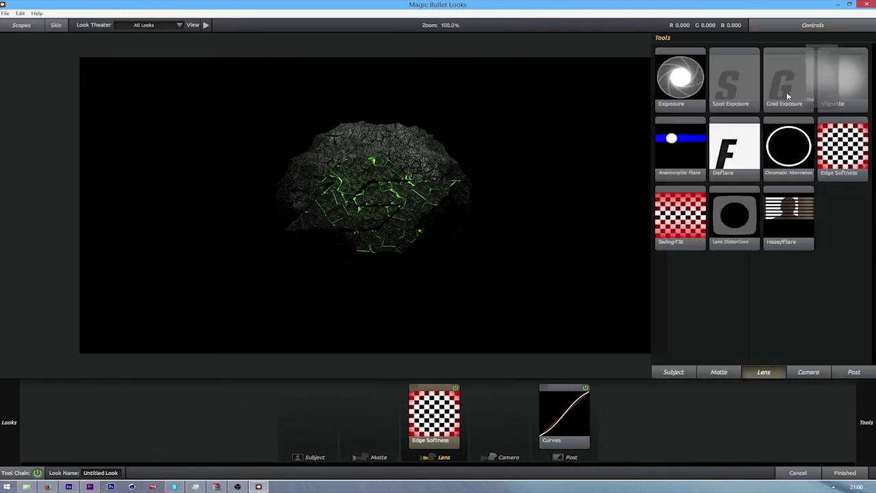
pyautogui.moveTo(717, 98); pyautogui.dragTo(387, 308)
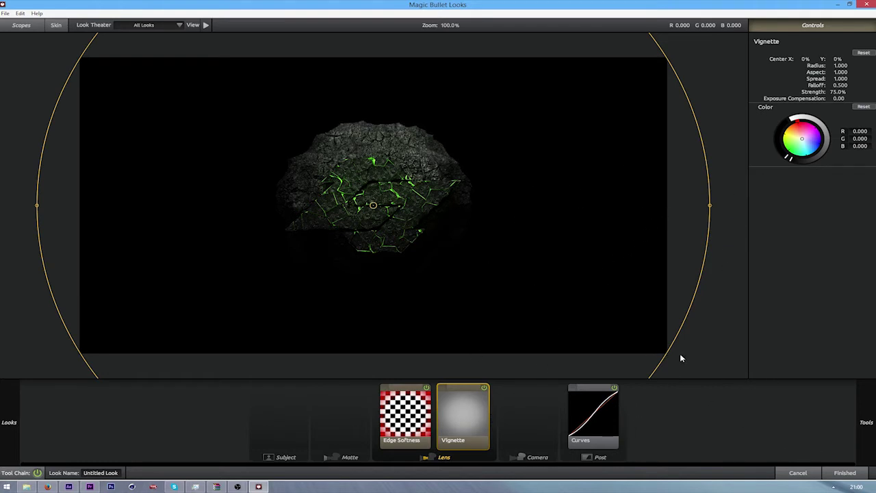
pyautogui.moveTo(703, 279); pyautogui.dragTo(659, 267)
# Try the Exposure tool in the Post stage at +0.50 stops and remove it again.
pyautogui.moveTo(865, 415)
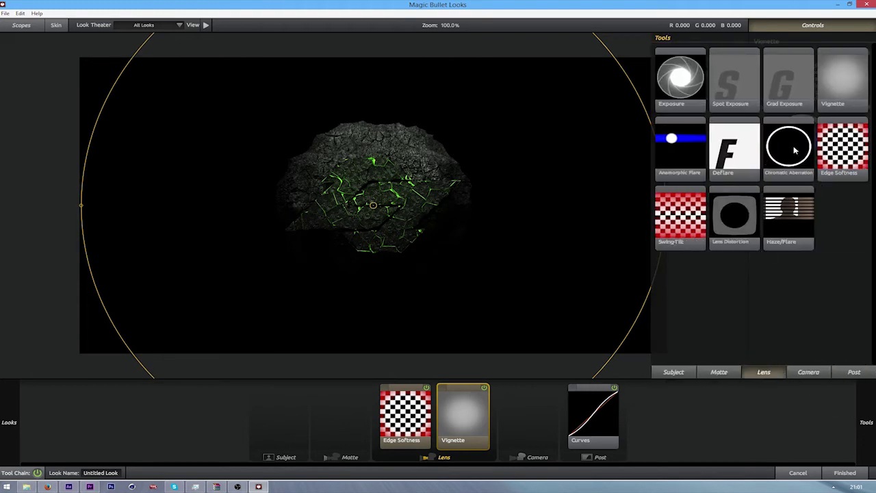
pyautogui.moveTo(690, 90); pyautogui.dragTo(575, 246)
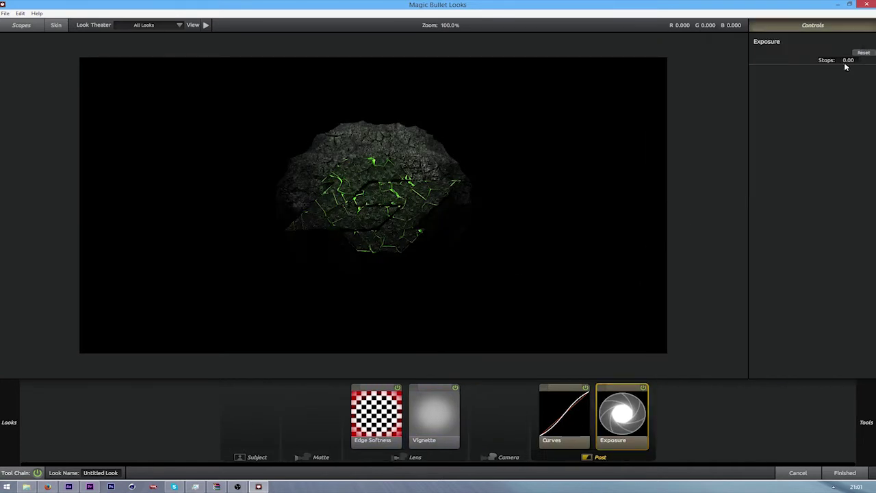
pyautogui.moveTo(848, 60); pyautogui.dragTo(858, 61)
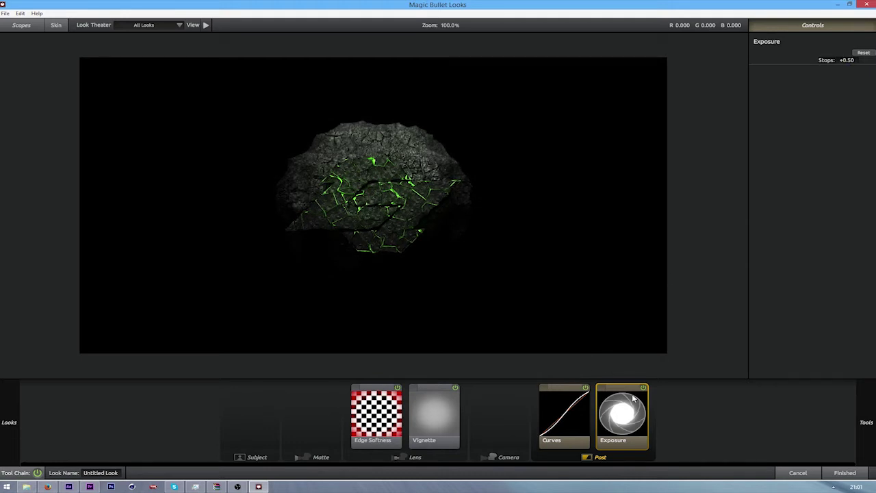
pyautogui.press('Delete')
# Add Grad Exposure to the Post stage with Stops at +0.50 and compare the image with the tool off and on.
pyautogui.moveTo(866, 418)
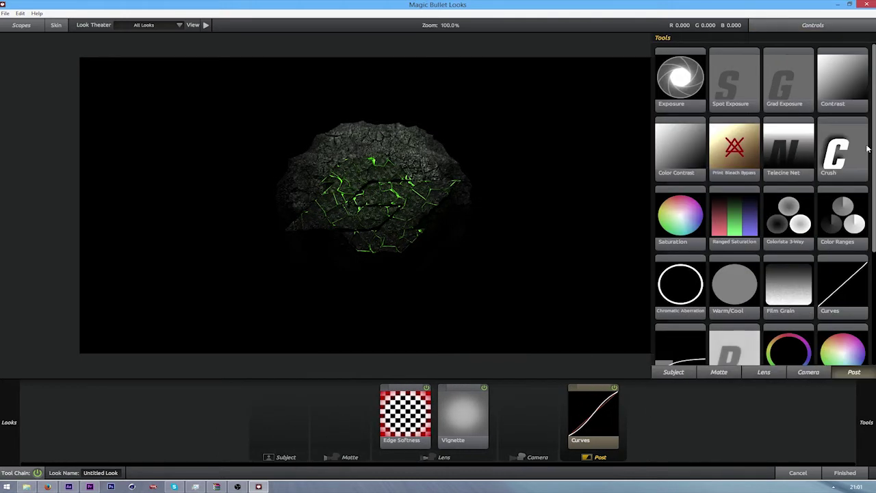
pyautogui.moveTo(798, 97); pyautogui.dragTo(620, 418)
pyautogui.moveTo(847, 59)
pyautogui.mouseDown()
pyautogui.moveTo(861, 60)
pyautogui.moveTo(850, 60)
pyautogui.mouseUp()
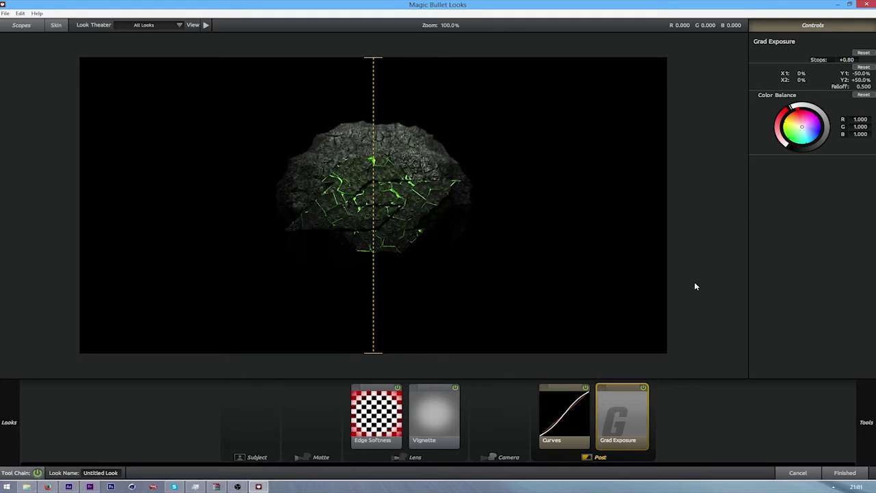
pyautogui.click(644, 389)
pyautogui.click(644, 389)
pyautogui.moveTo(854, 60); pyautogui.dragTo(833, 60)
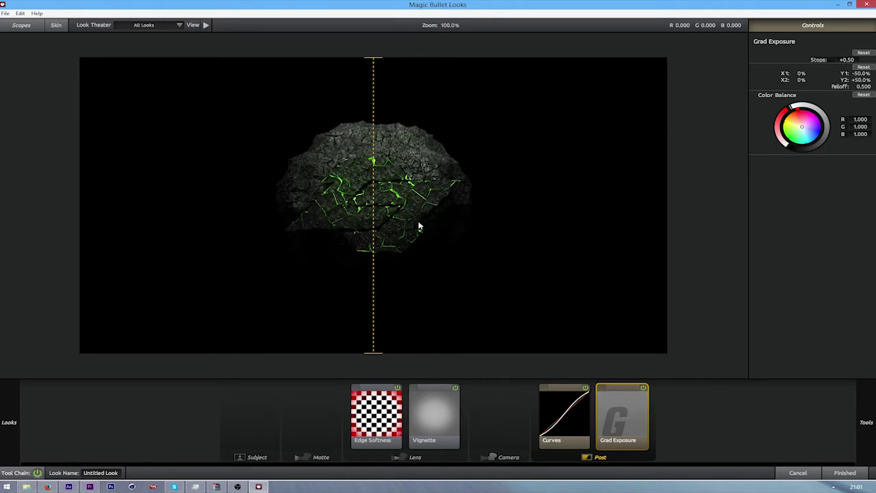
pyautogui.click(643, 389)
pyautogui.click(643, 389)
pyautogui.click(643, 389)
pyautogui.click(643, 389)
# Add Chromatic Aberration to the Post stage and shift its Green/Magenta value to -1.390.
pyautogui.moveTo(873, 419)
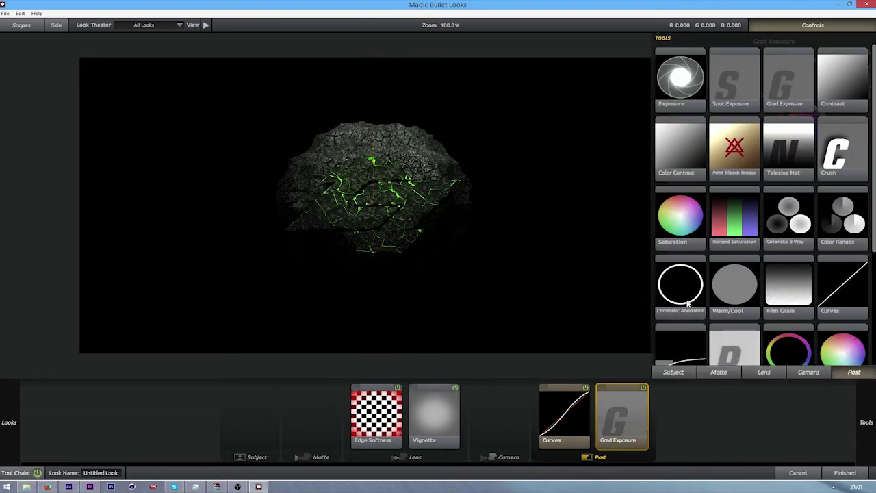
pyautogui.moveTo(693, 295); pyautogui.dragTo(534, 287)
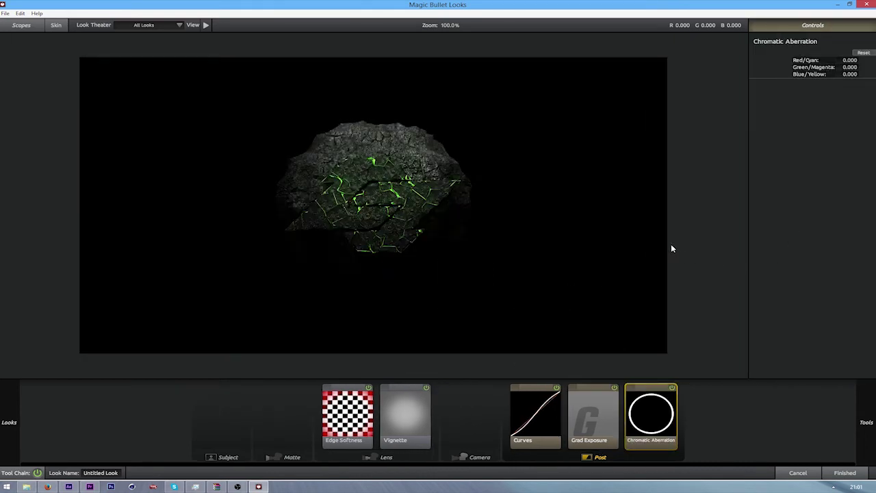
pyautogui.moveTo(846, 60)
pyautogui.mouseDown()
pyautogui.moveTo(867, 60)
pyautogui.moveTo(822, 67)
pyautogui.moveTo(842, 68)
pyautogui.mouseUp()
pyautogui.hotkey('ctrl', 'z')
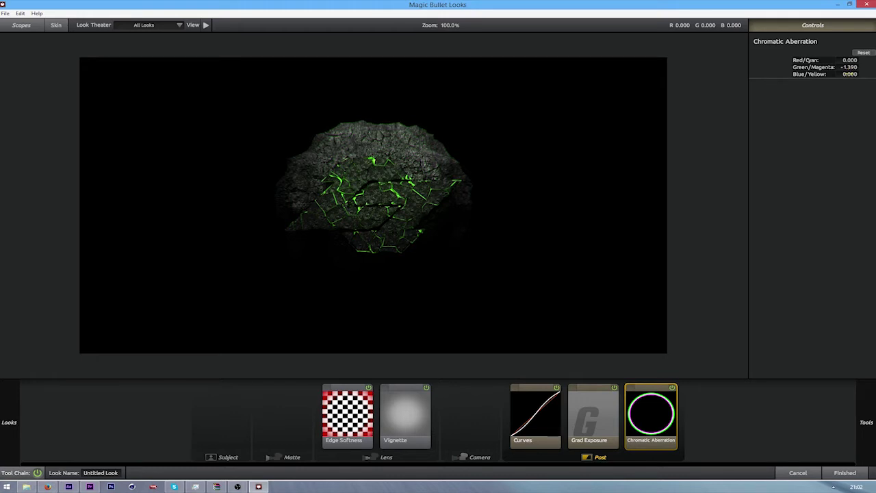
# Try negative and positive Blue/Yellow shifts in the Chromatic Aberration tool and undo them.
pyautogui.moveTo(850, 74); pyautogui.dragTo(808, 74)
pyautogui.moveTo(849, 74); pyautogui.dragTo(871, 74)
pyautogui.hotkey('ctrl', 'z')
# Set the Chromatic Aberration's Green/Magenta value to -0.320 and compare the image with the tool off and on.
pyautogui.moveTo(850, 67); pyautogui.dragTo(859, 67)
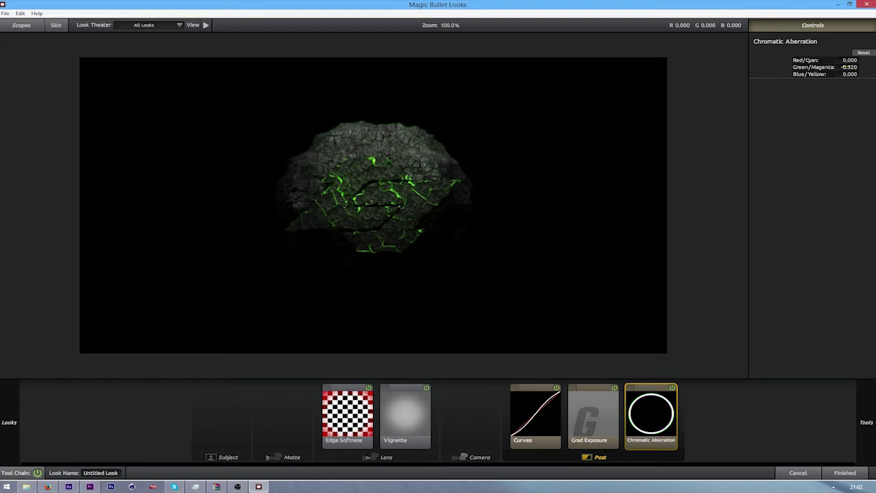
pyautogui.click(673, 389)
pyautogui.click(673, 388)
pyautogui.click(673, 388)
pyautogui.click(673, 388)
# Add a Diffusion tool to the Matte stage and tint its color bright green (R 0.209, G 0.999, B 0.027).
pyautogui.moveTo(867, 422)
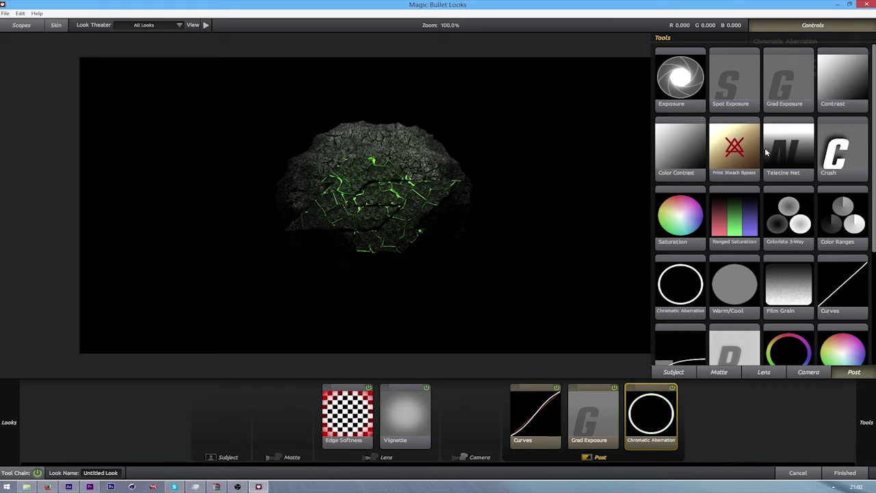
pyautogui.click(808, 375)
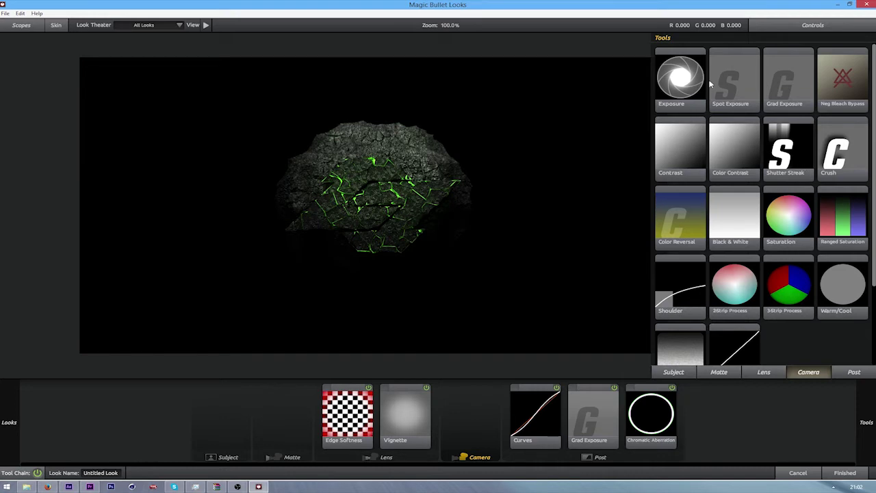
pyautogui.click(761, 372)
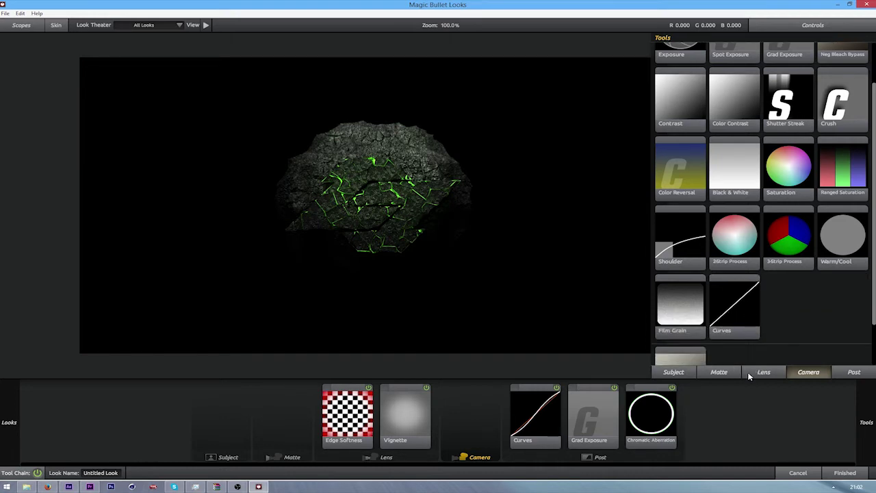
pyautogui.click(719, 372)
pyautogui.moveTo(844, 81); pyautogui.dragTo(616, 186)
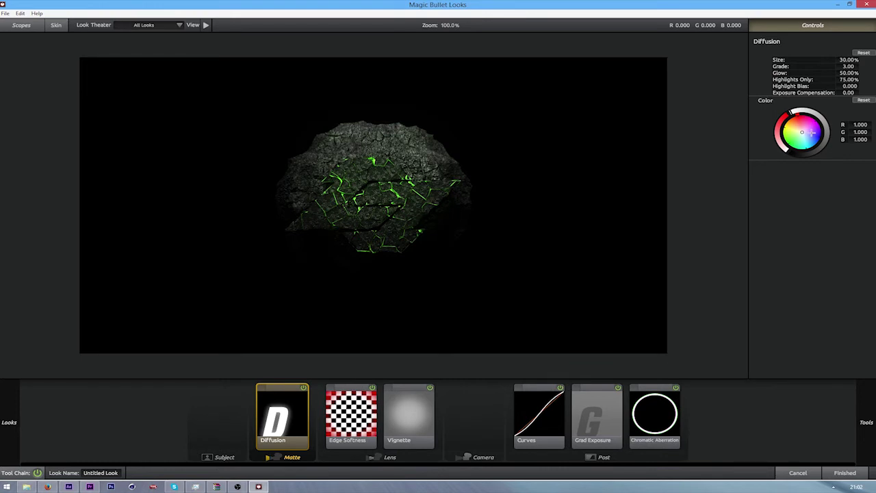
pyautogui.moveTo(802, 132); pyautogui.dragTo(785, 142)
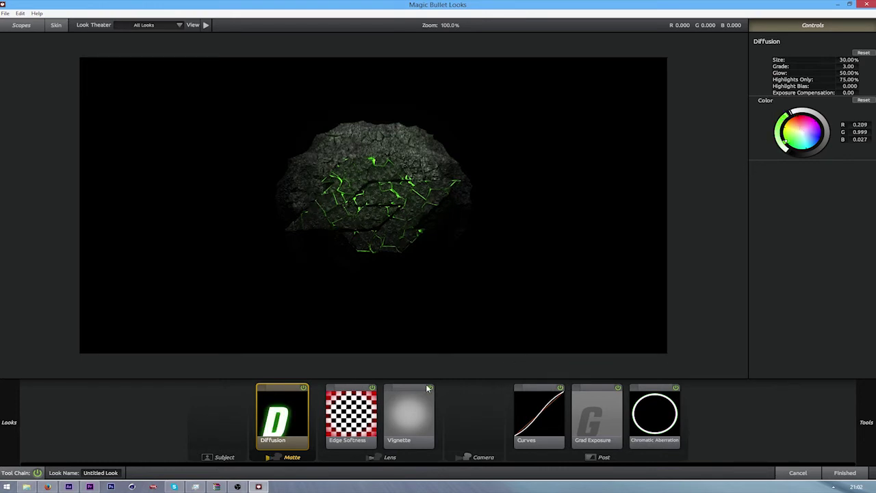
# Set the green Diffusion's Size to about 12.89% and its Grade to about 5.18.
pyautogui.click(303, 388)
pyautogui.moveTo(846, 60); pyautogui.dragTo(875, 60)
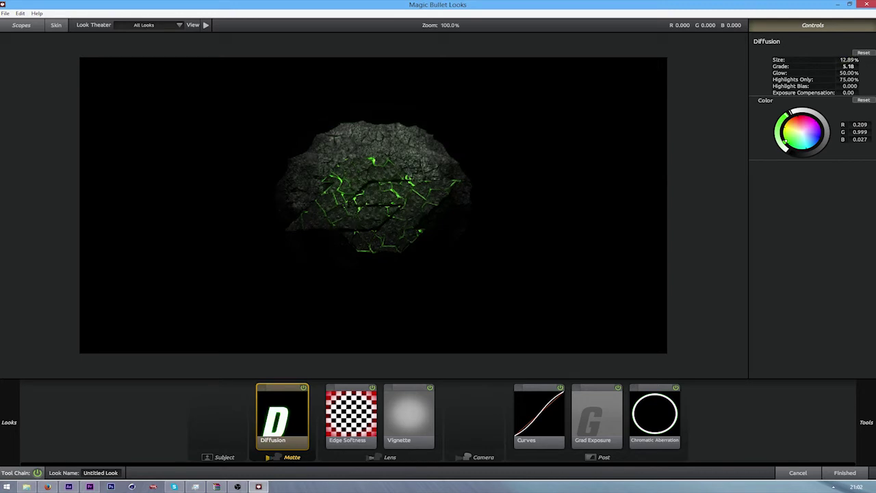
pyautogui.press('Return')
# Add a second, untinted Diffusion to the Matte stage with Size 0.19% and compare the image with it off and on.
pyautogui.moveTo(760, 301)
pyautogui.moveTo(840, 100); pyautogui.dragTo(512, 277)
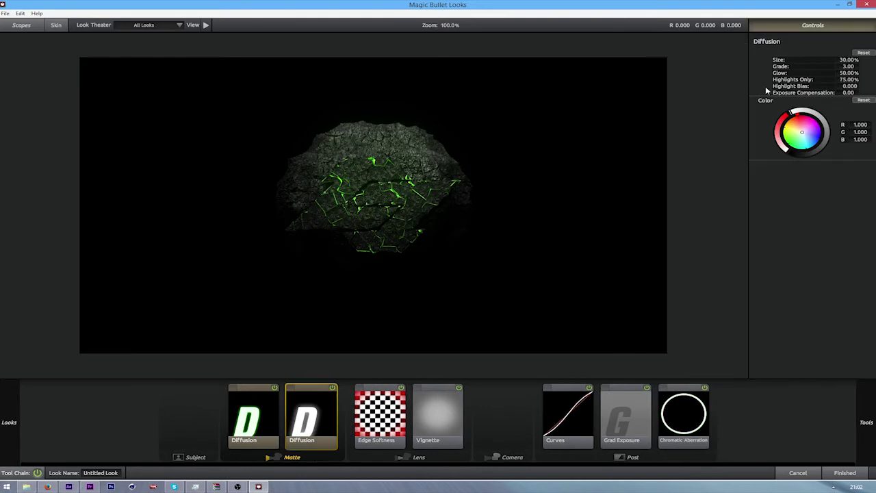
pyautogui.moveTo(847, 59); pyautogui.dragTo(821, 60)
pyautogui.click(333, 388)
pyautogui.click(333, 388)
pyautogui.click(333, 388)
pyautogui.click(333, 389)
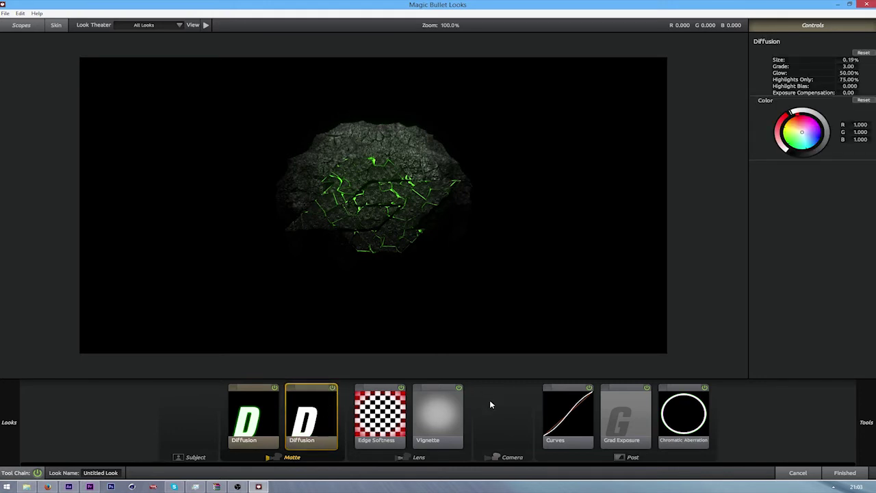
# Look through the available Matte, Lens and Subject tools for another effect to add.
pyautogui.moveTo(867, 422)
pyautogui.scroll(-3, 759, 243)
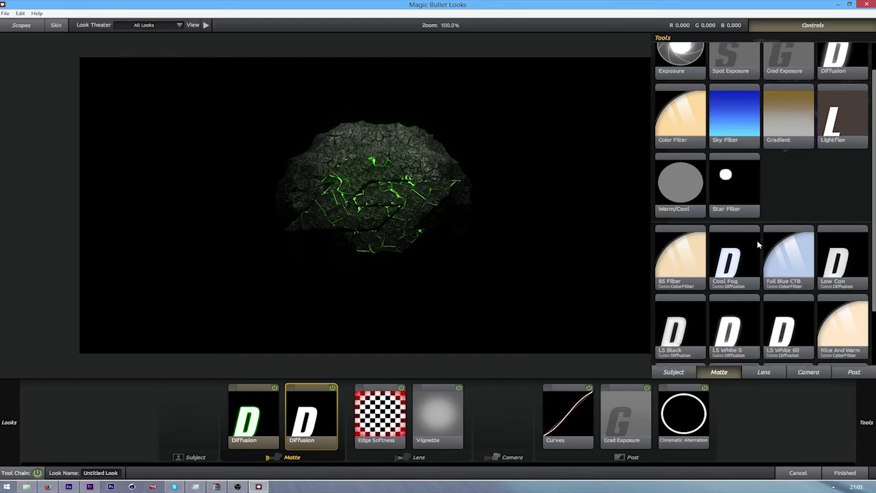
pyautogui.scroll(2, 759, 245)
pyautogui.scroll(-3, 759, 247)
pyautogui.click(773, 374)
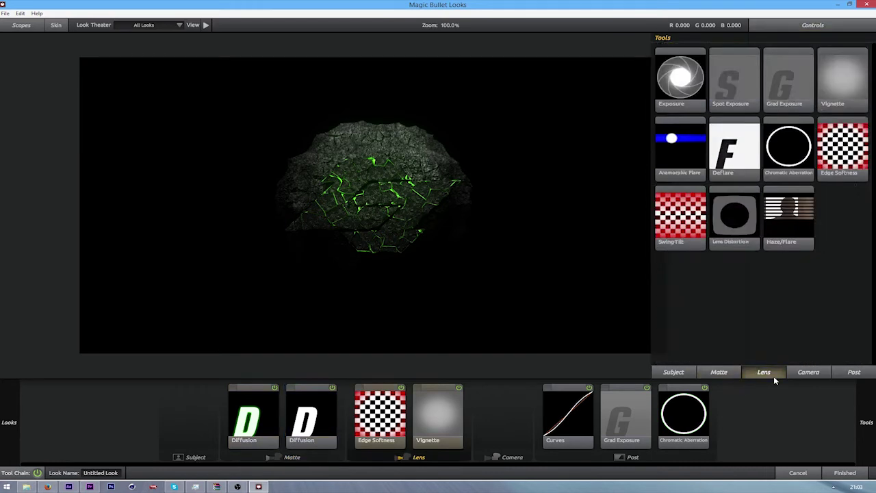
pyautogui.click(682, 374)
pyautogui.click(741, 372)
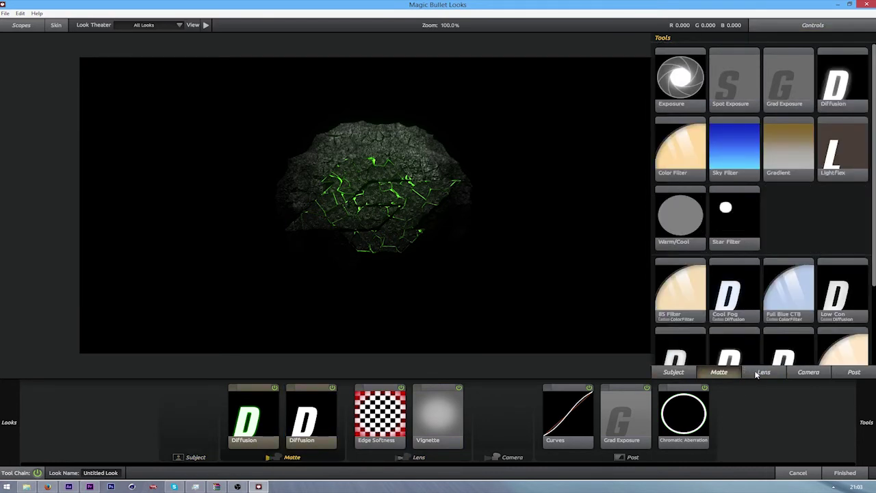
pyautogui.click(757, 374)
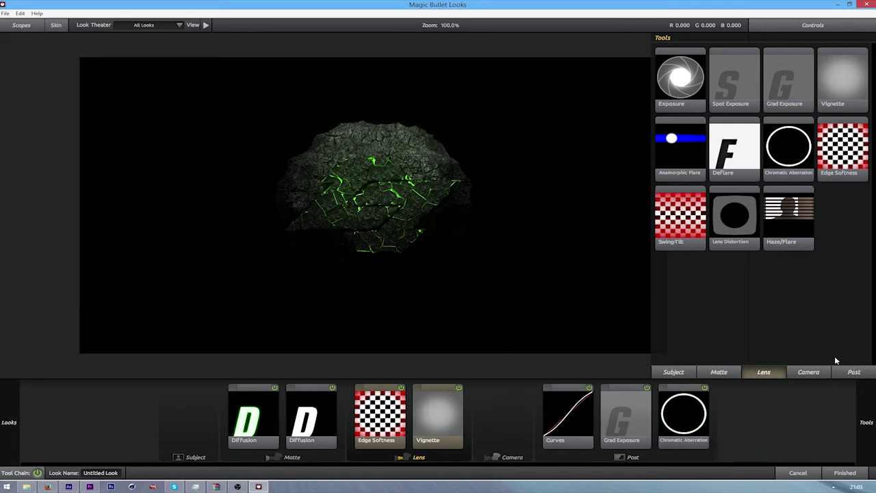
# Try a green Anamorphic Flare in the Lens stage with Size 78.44% and Boost +5.40, and delete it again.
pyautogui.moveTo(690, 139); pyautogui.dragTo(514, 172)
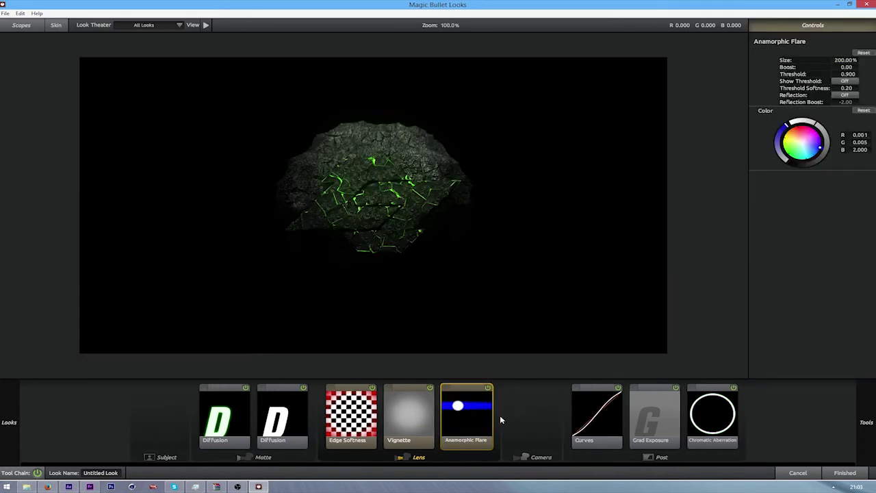
pyautogui.moveTo(808, 144)
pyautogui.mouseDown()
pyautogui.moveTo(781, 145)
pyautogui.moveTo(780, 135)
pyautogui.moveTo(786, 152)
pyautogui.mouseUp()
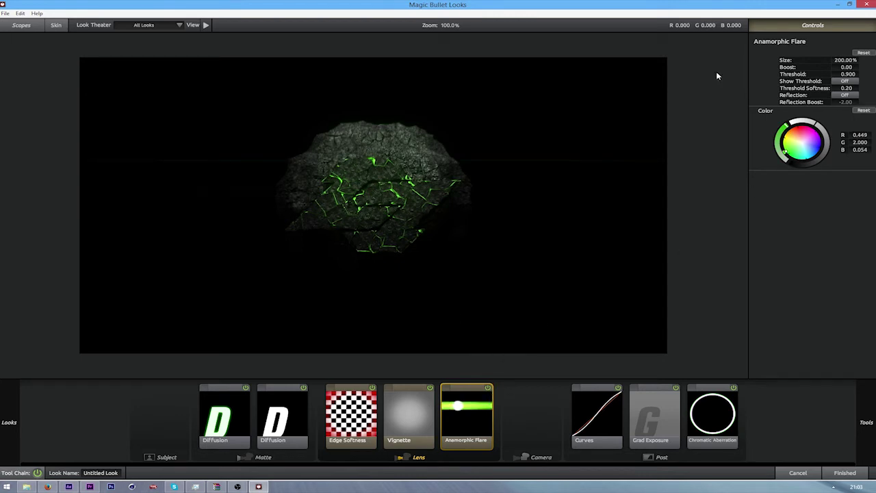
pyautogui.moveTo(844, 60); pyautogui.dragTo(819, 60)
pyautogui.moveTo(846, 67); pyautogui.dragTo(855, 67)
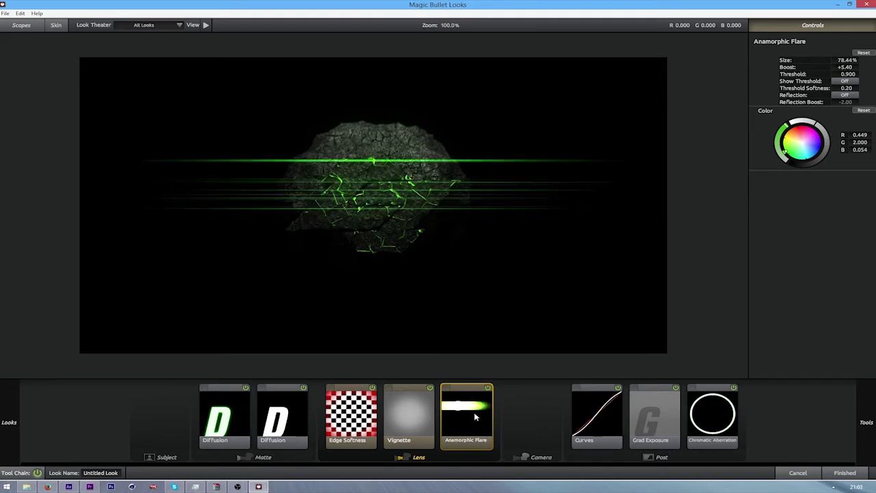
pyautogui.press('Delete')
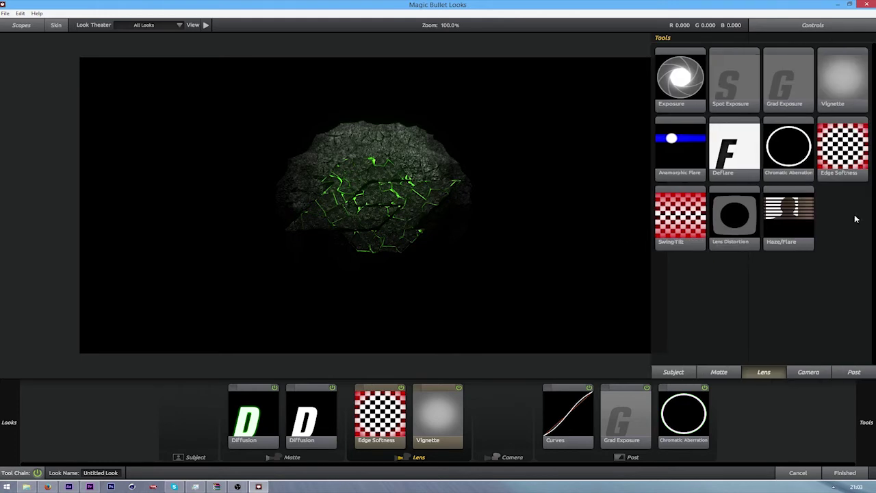
# Add Lens Distortion to the Lens stage, set Distortion to -37.0%, and compare the image with it off and on.
pyautogui.moveTo(868, 356)
pyautogui.moveTo(732, 229); pyautogui.dragTo(387, 213)
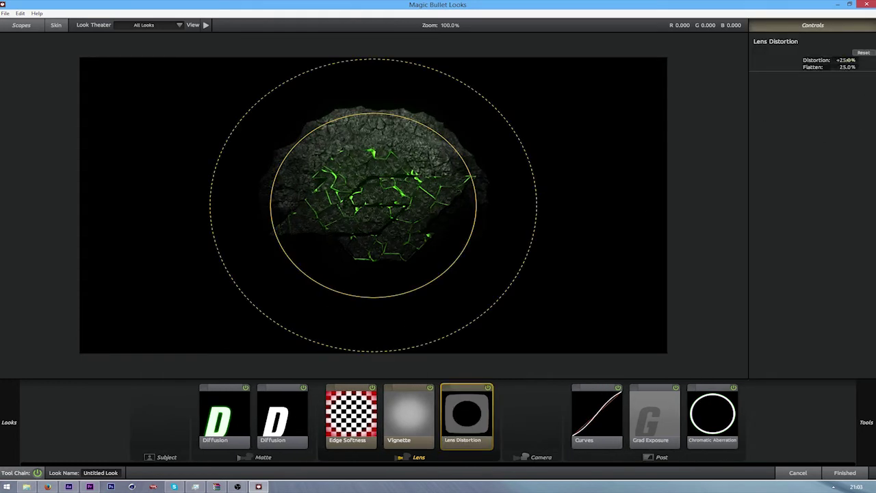
pyautogui.moveTo(850, 60); pyautogui.dragTo(764, 60)
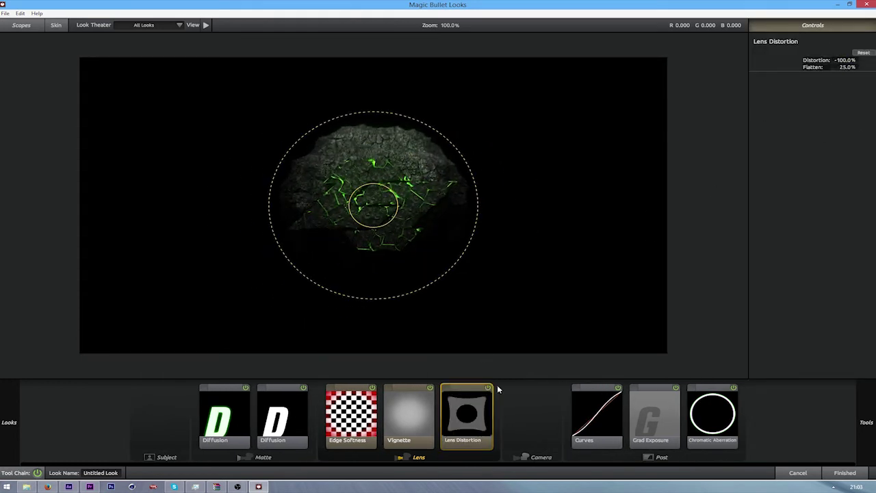
pyautogui.moveTo(845, 60)
pyautogui.mouseDown()
pyautogui.moveTo(875, 60)
pyautogui.moveTo(829, 60)
pyautogui.mouseUp()
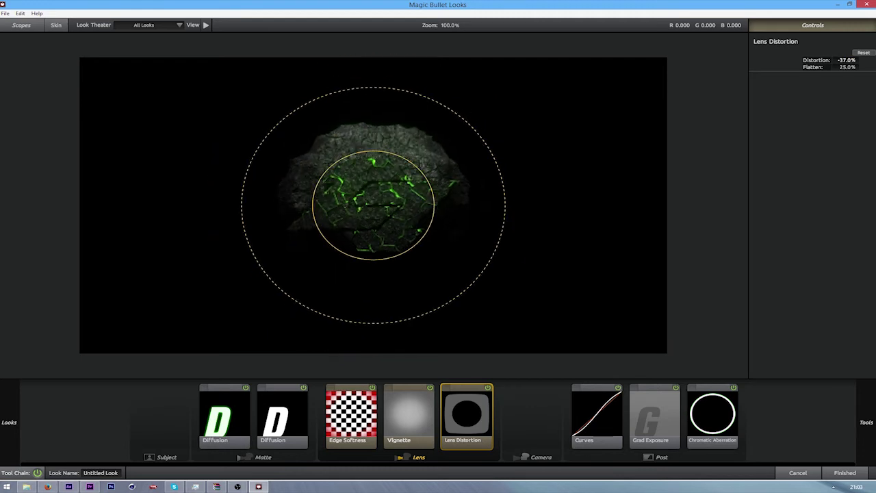
pyautogui.click(488, 389)
pyautogui.click(488, 389)
pyautogui.click(488, 389)
pyautogui.click(488, 389)
# Add the Colorista 3-Way tool to the Subject stage of the look.
pyautogui.moveTo(871, 421)
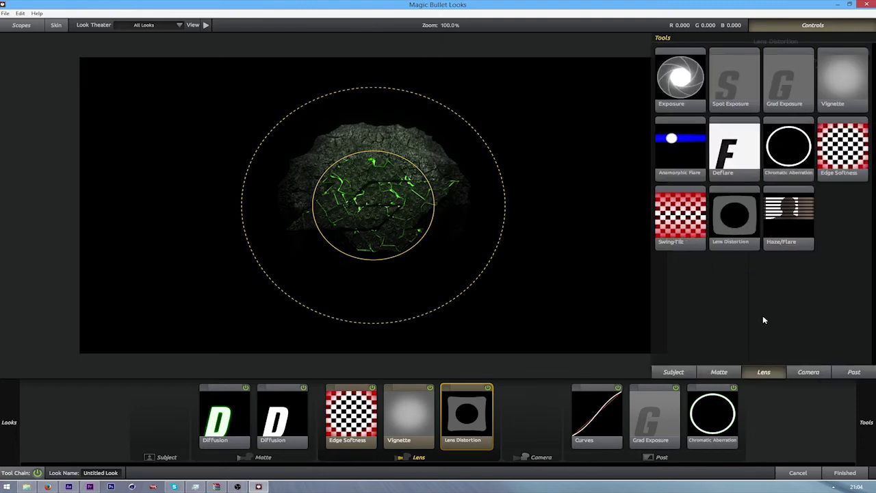
pyautogui.moveTo(864, 393)
pyautogui.click(720, 371)
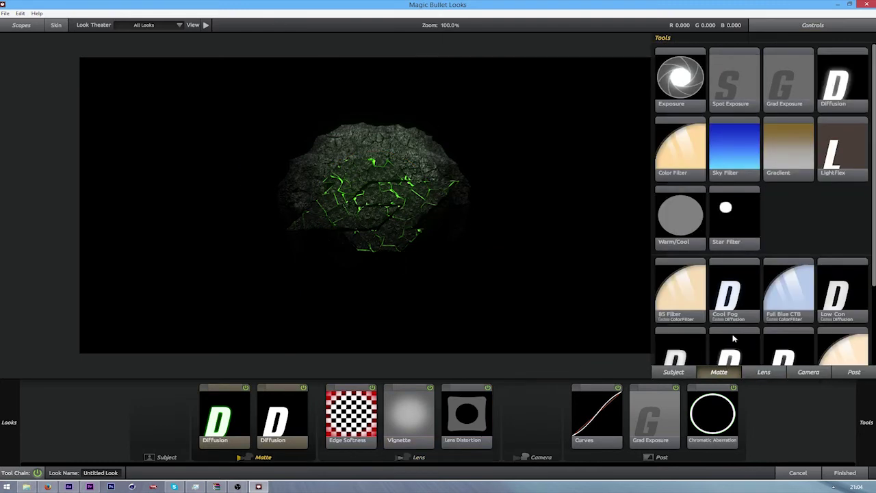
pyautogui.click(667, 372)
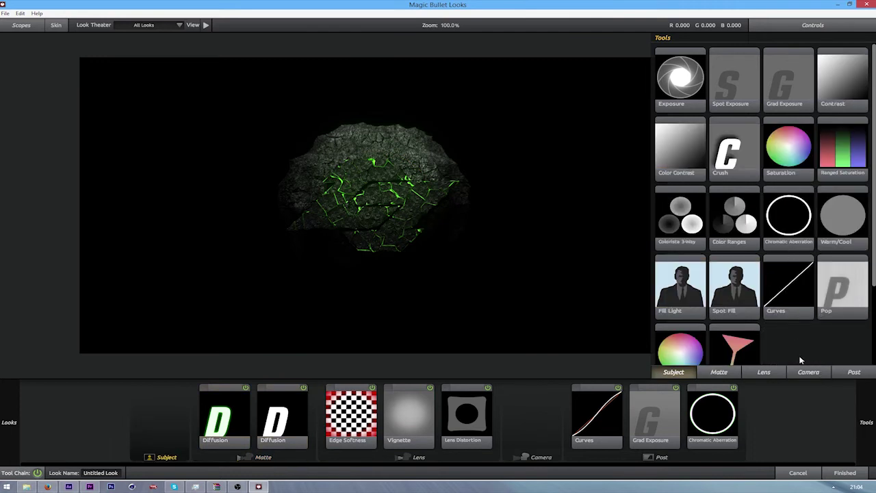
pyautogui.scroll(-3, 798, 335)
pyautogui.scroll(2, 794, 336)
pyautogui.moveTo(691, 202); pyautogui.dragTo(274, 199)
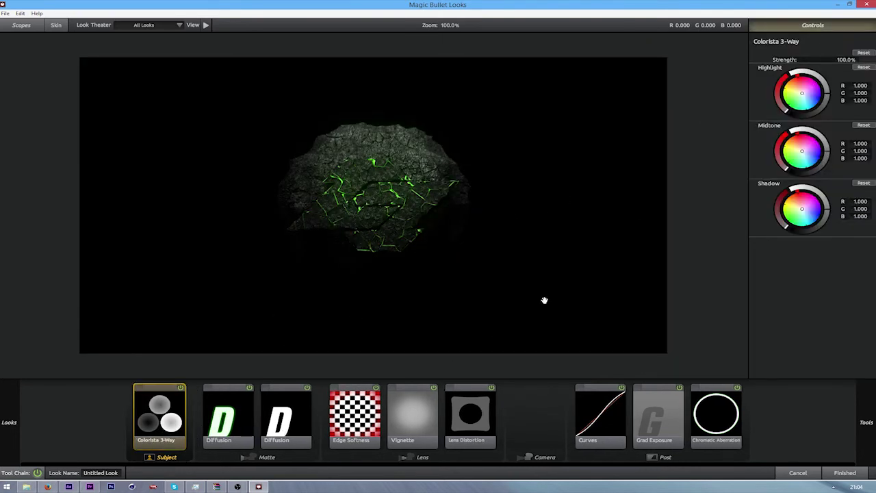
# Tint the Colorista highlights and midtones slightly blue and the shadows slightly green, comparing the image with the tool off and on.
pyautogui.moveTo(802, 94); pyautogui.dragTo(803, 93)
pyautogui.moveTo(802, 151); pyautogui.dragTo(803, 152)
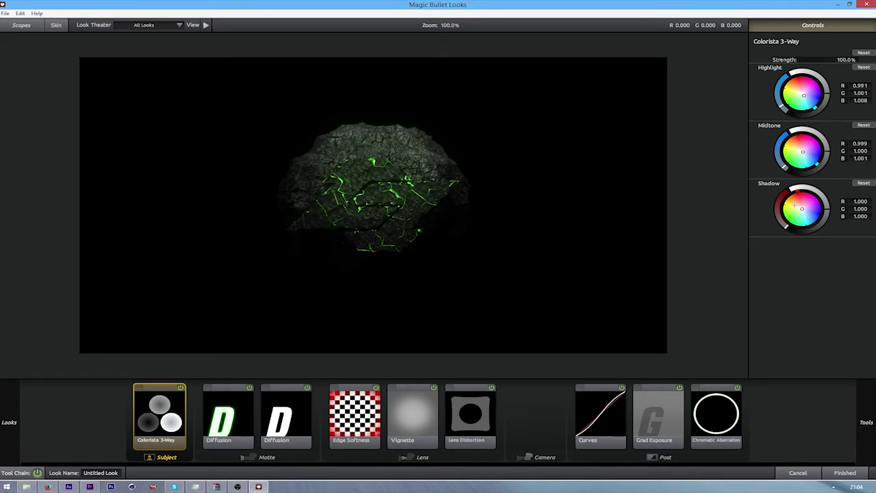
pyautogui.moveTo(798, 208); pyautogui.dragTo(800, 209)
pyautogui.click(179, 388)
pyautogui.click(179, 388)
pyautogui.click(181, 388)
pyautogui.click(181, 388)
pyautogui.moveTo(798, 211); pyautogui.dragTo(800, 211)
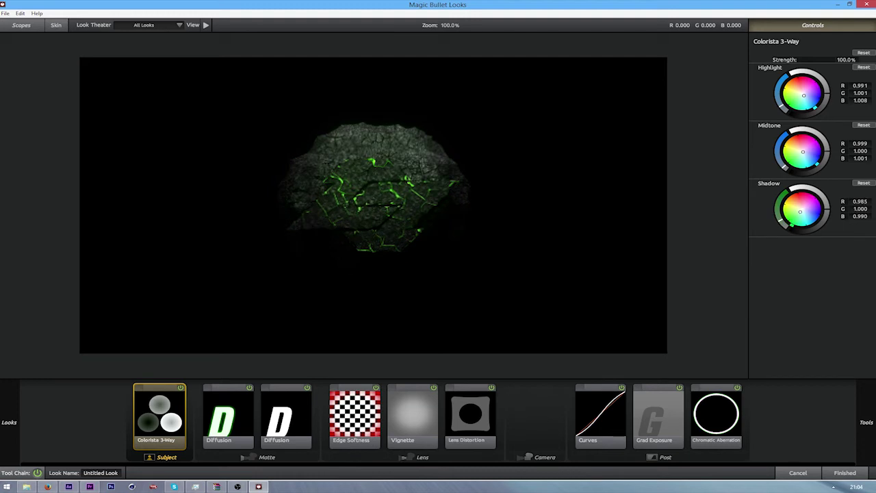
# Compare the image with Colorista off and on, and add Swing-Tilt to the Lens stage with Blur Size 0.61%.
pyautogui.click(182, 389)
pyautogui.click(182, 389)
pyautogui.moveTo(866, 411)
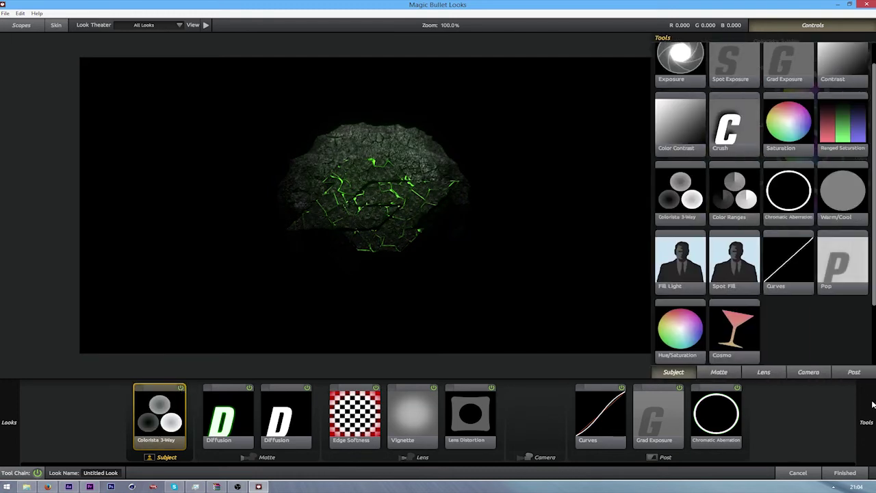
pyautogui.scroll(1, 798, 236)
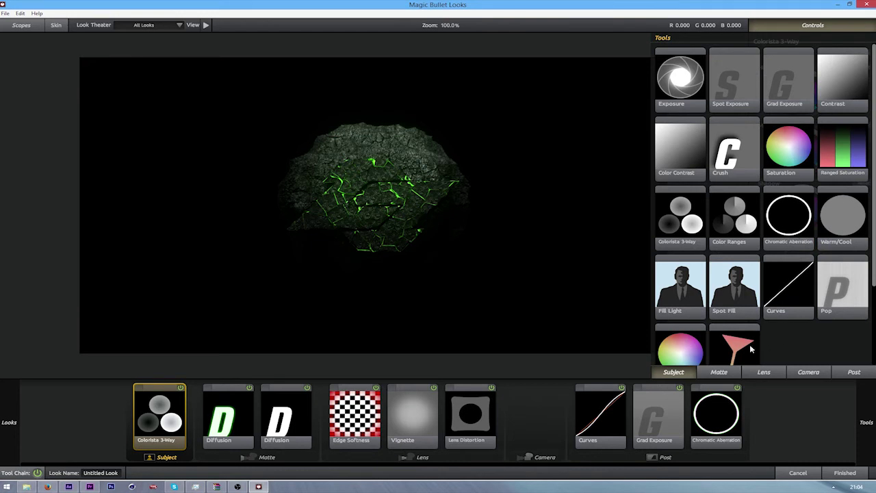
pyautogui.click(778, 371)
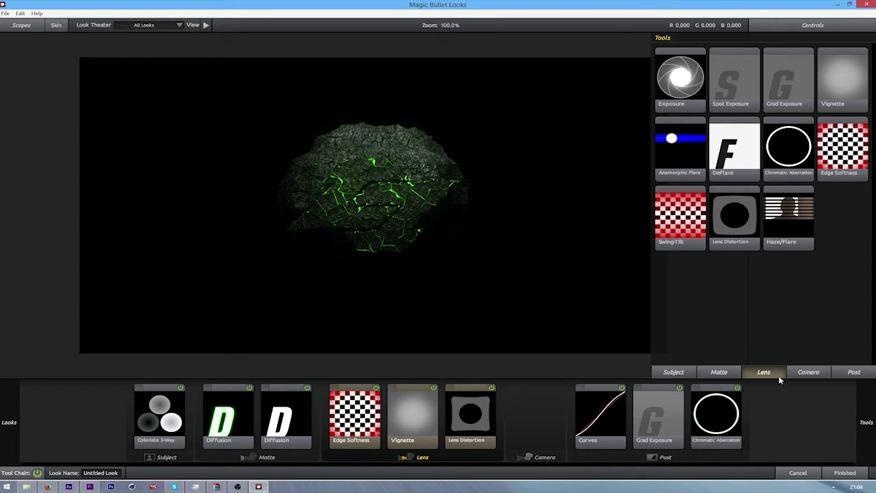
pyautogui.moveTo(680, 216); pyautogui.dragTo(499, 414)
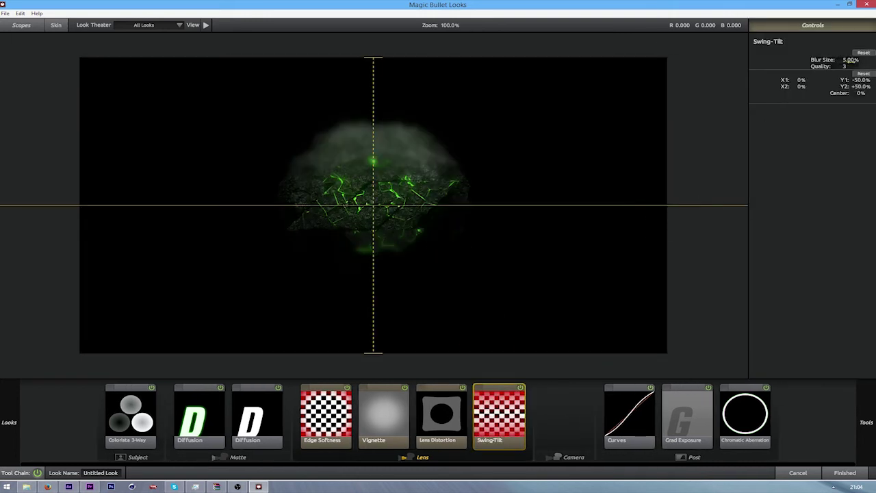
pyautogui.moveTo(851, 59); pyautogui.dragTo(830, 59)
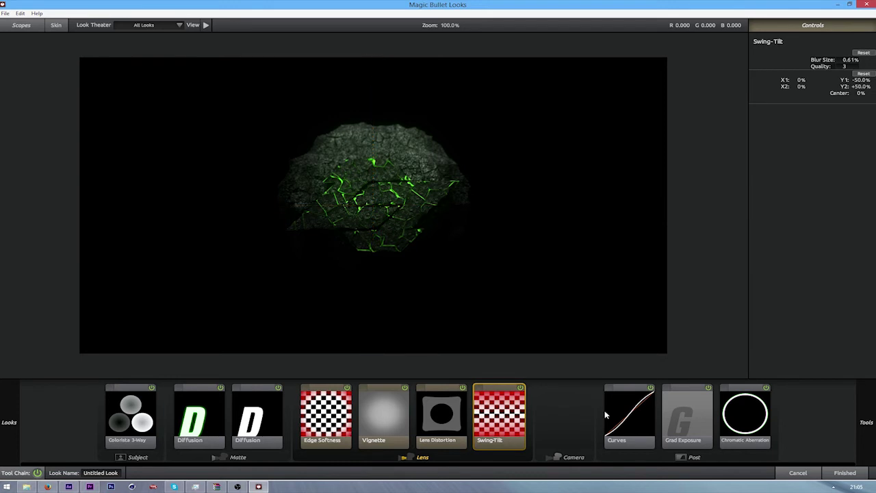
# Compare the Edge Softness and Swing-Tilt settings in the Lens stage and check the Camera stage's tools.
pyautogui.click(341, 426)
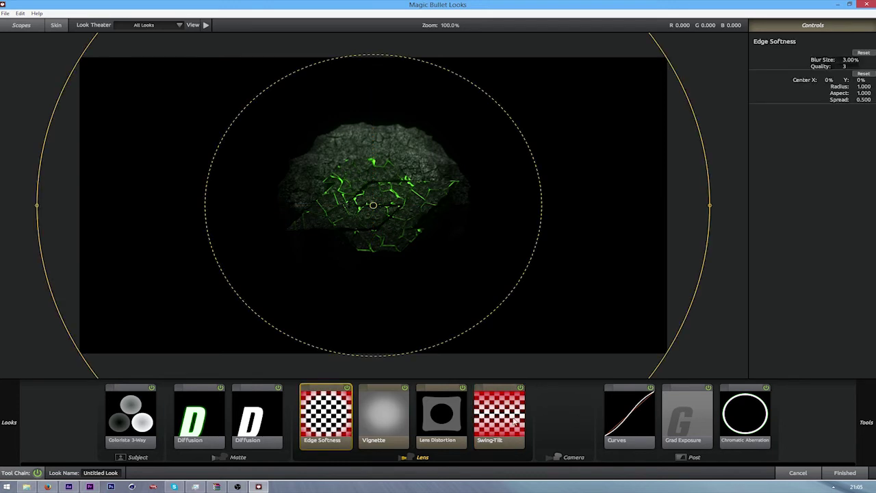
pyautogui.click(515, 422)
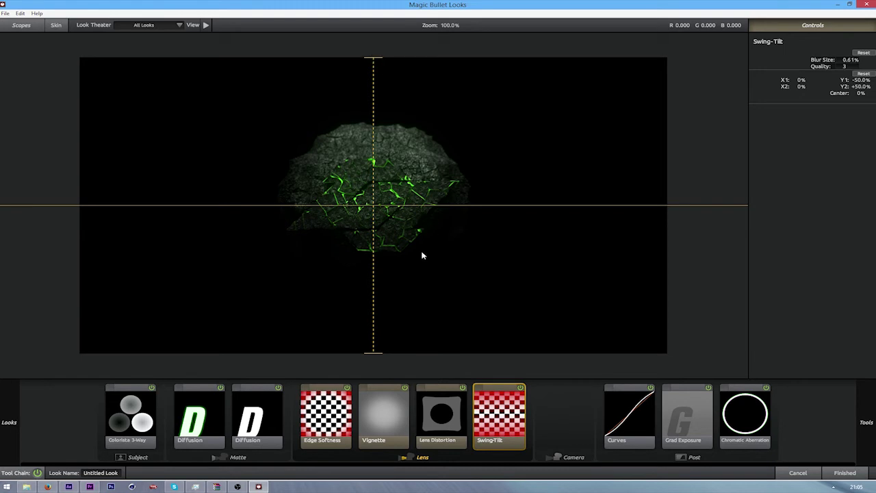
pyautogui.click(302, 410)
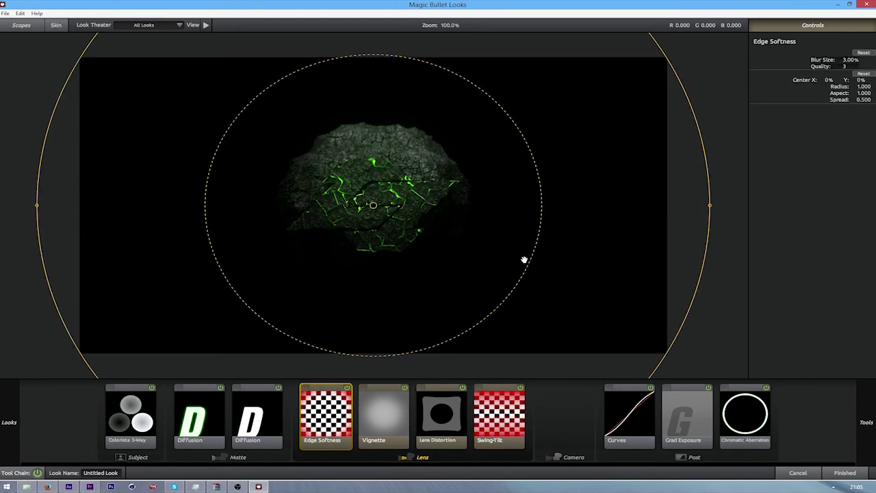
pyautogui.moveTo(853, 412)
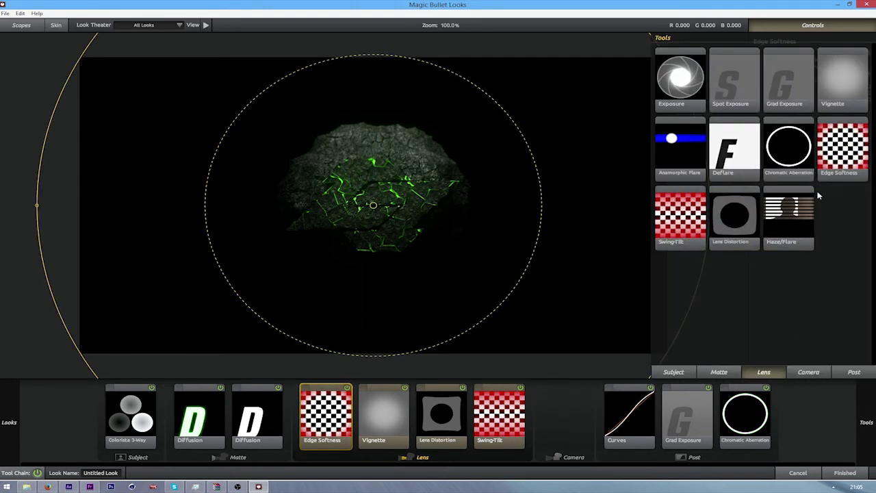
pyautogui.click(816, 372)
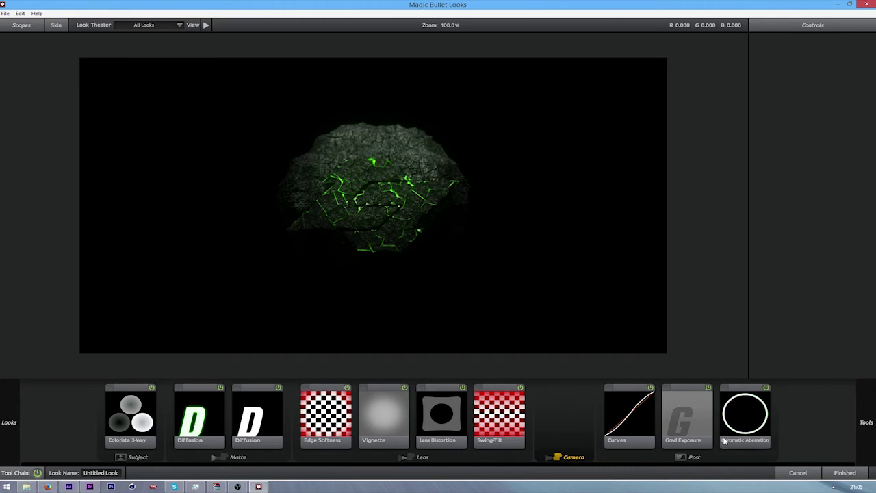
# Darken the shadows by lowering the bottom point of the RGB curve in the Post stage's Curves tool, and apply the look.
pyautogui.click(627, 431)
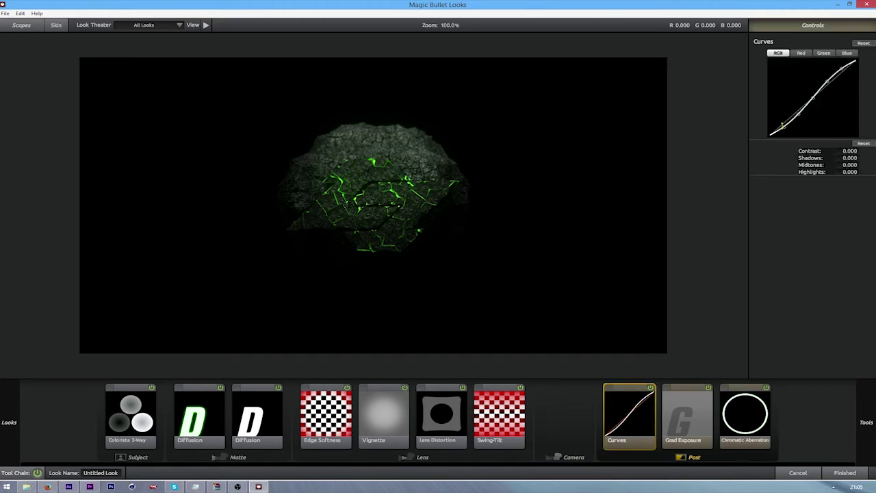
pyautogui.moveTo(782, 126); pyautogui.dragTo(783, 130)
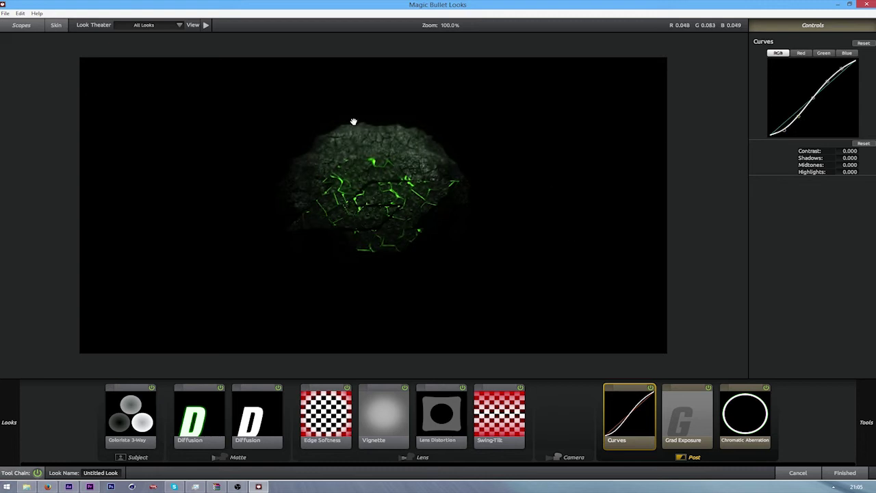
pyautogui.click(844, 474)
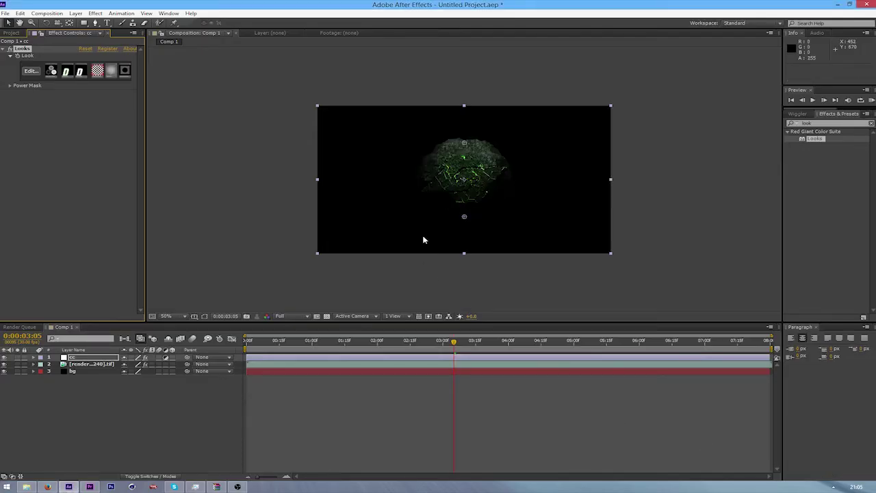
# Reopen the look, raise the lowest shadow point of the RGB curve slightly, and apply the look again.
pyautogui.click(30, 71)
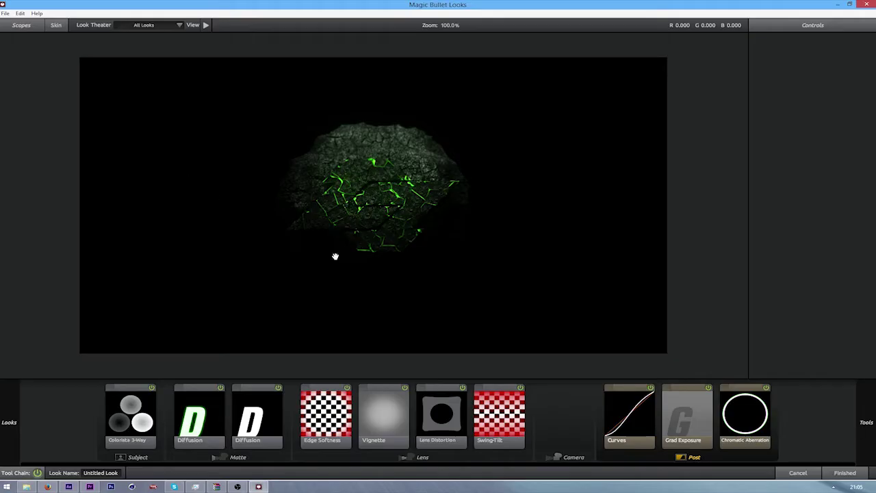
pyautogui.click(629, 421)
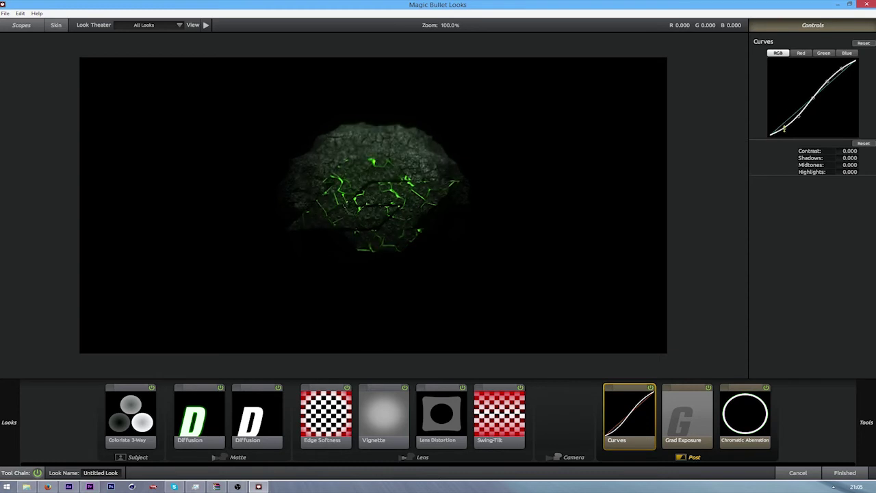
pyautogui.click(844, 472)
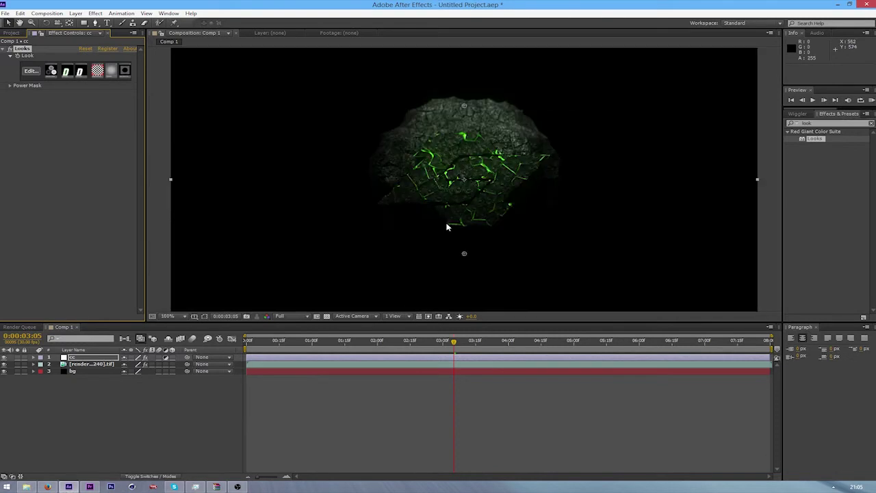
# Find the Ramp effect and apply it to the bg layer.
pyautogui.click(74, 371)
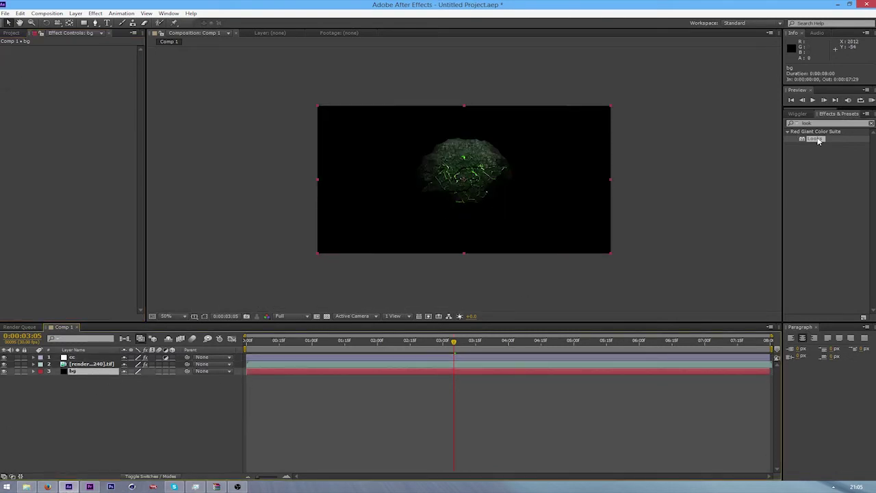
pyautogui.click(829, 122)
pyautogui.write('ramp')
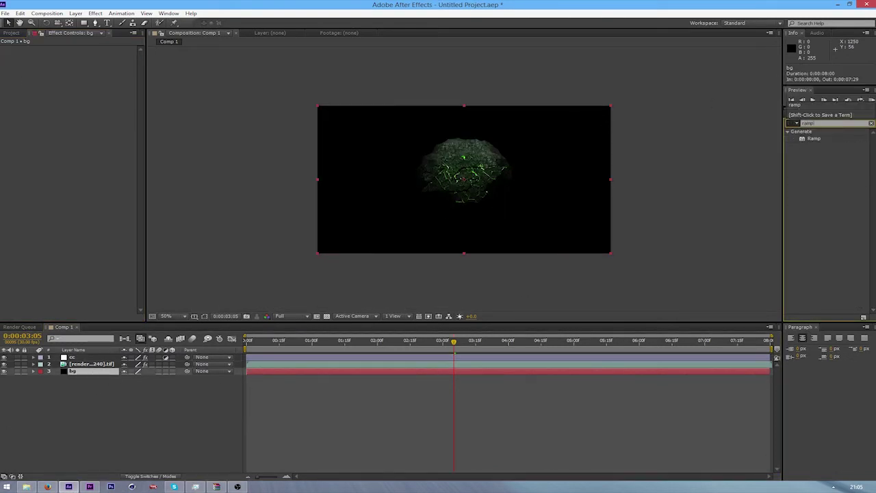
pyautogui.click(796, 122)
pyautogui.moveTo(823, 142); pyautogui.dragTo(75, 371)
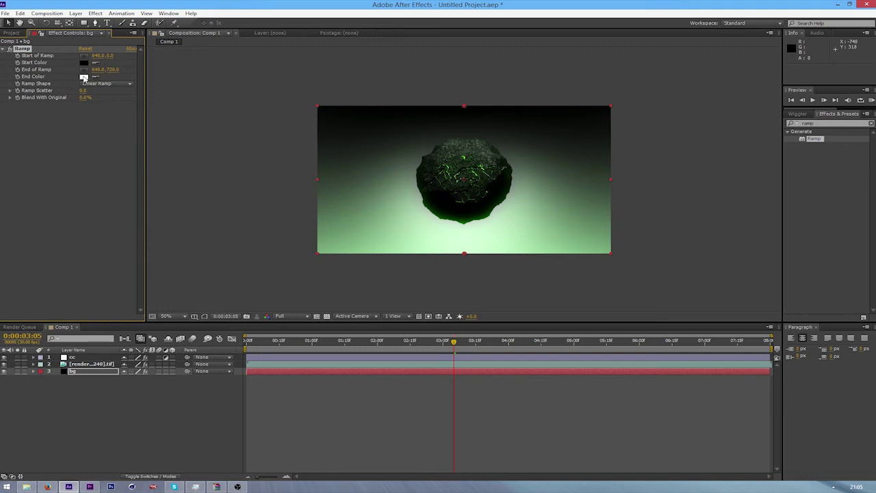
# Set the Ramp's end color to black and its start color to a medium green.
pyautogui.click(84, 76)
pyautogui.moveTo(236, 365); pyautogui.dragTo(83, 454)
pyautogui.click(353, 319)
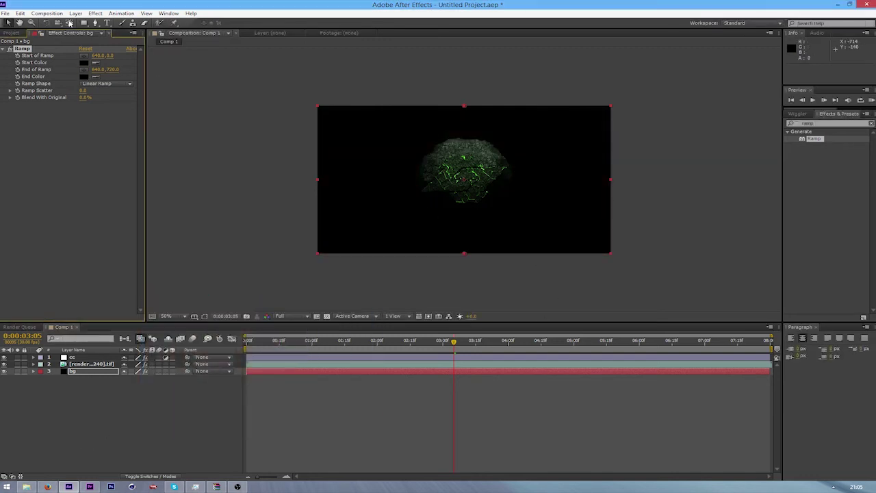
pyautogui.click(83, 62)
pyautogui.click(277, 393)
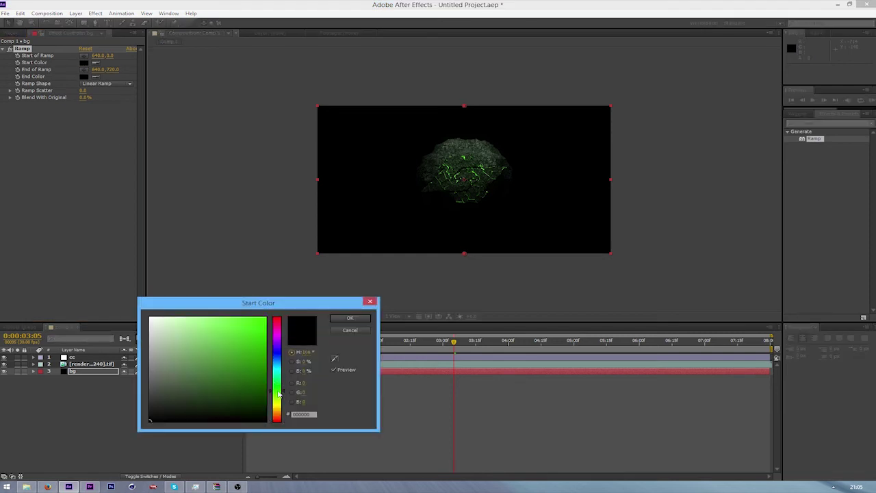
pyautogui.click(253, 361)
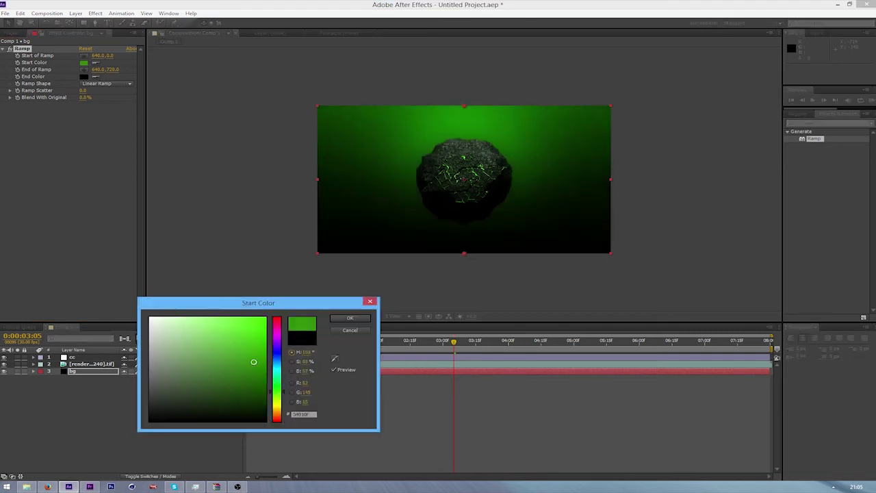
pyautogui.click(350, 319)
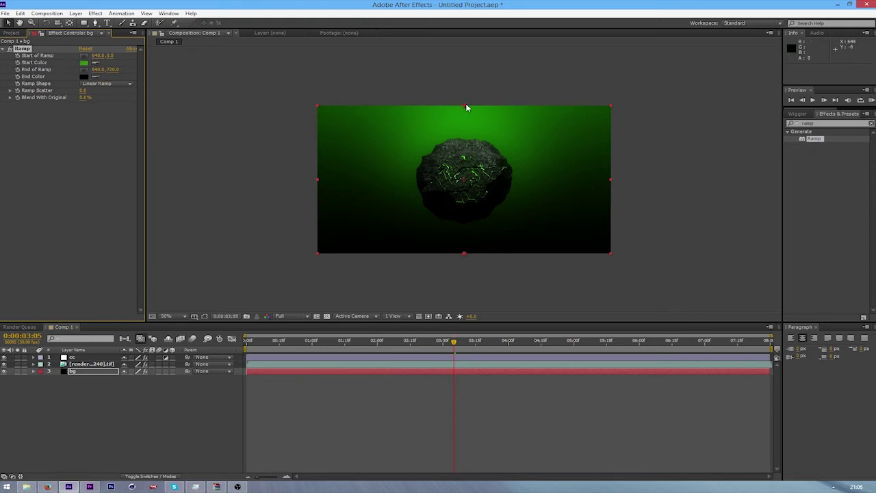
# Change the Ramp's shape to Radial Ramp and place its start point behind the rock at 638, 314.
pyautogui.moveTo(465, 107); pyautogui.dragTo(466, 168)
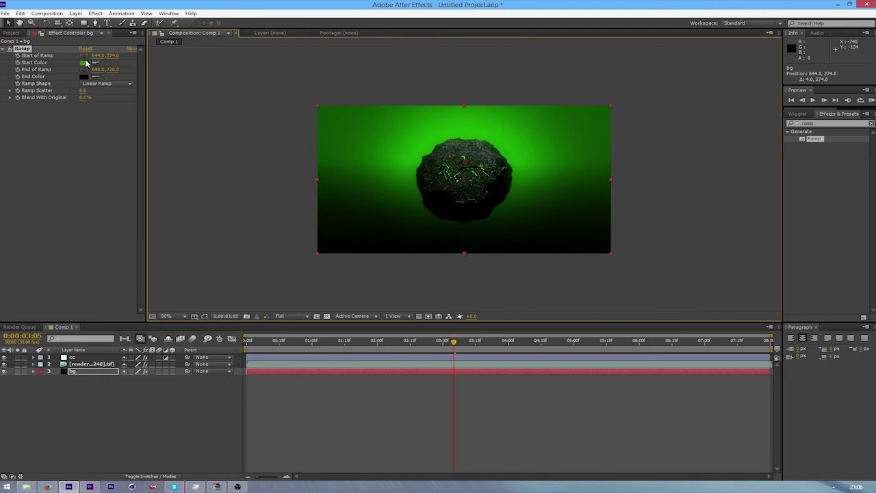
pyautogui.click(110, 84)
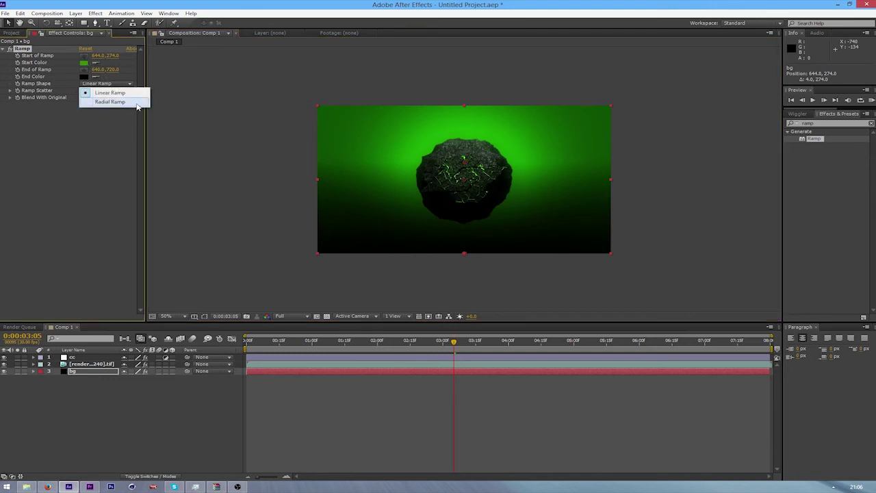
pyautogui.click(134, 102)
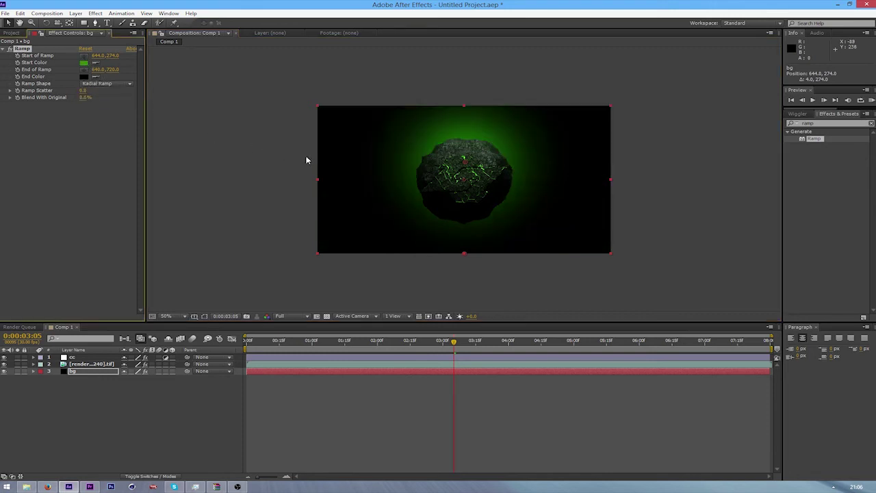
pyautogui.moveTo(464, 166); pyautogui.dragTo(465, 174)
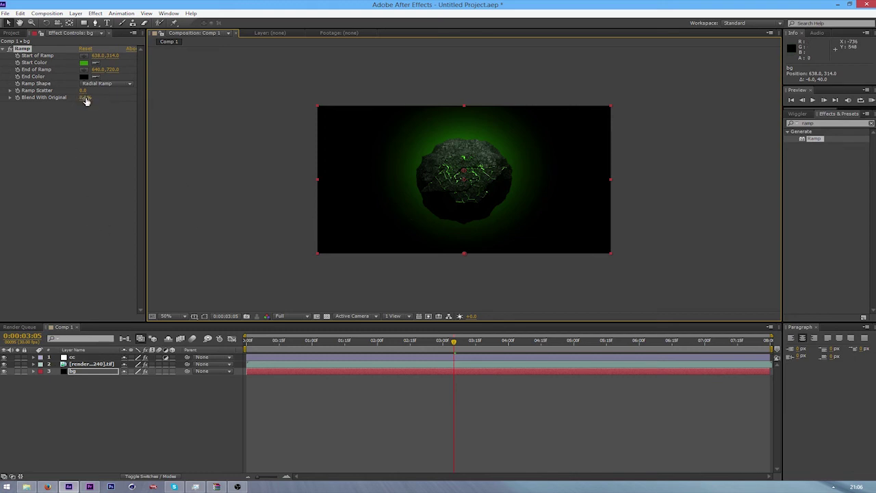
# Weaken the background ramp by setting Blend With Original to 67%.
pyautogui.moveTo(87, 101); pyautogui.dragTo(107, 100)
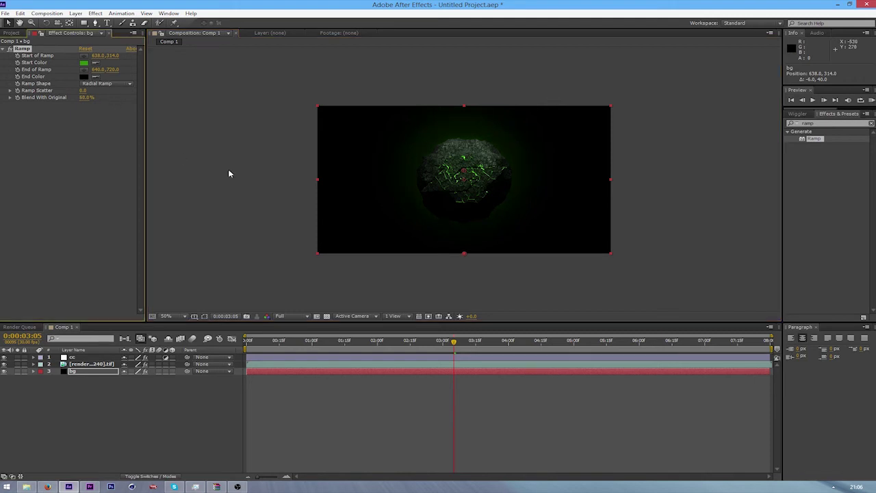
pyautogui.scroll(1, 487, 192)
pyautogui.scroll(-1, 487, 193)
# Keyframe the Ramp's Blend With Original from 100% at the first frame to 67% at 0:00:02:26.
pyautogui.press('pageup')
pyautogui.moveTo(430, 347); pyautogui.dragTo(279, 322)
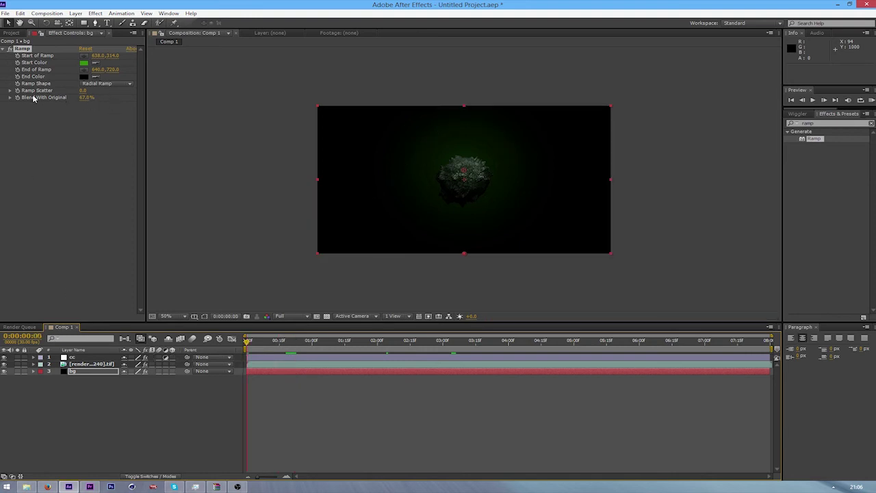
pyautogui.click(435, 342)
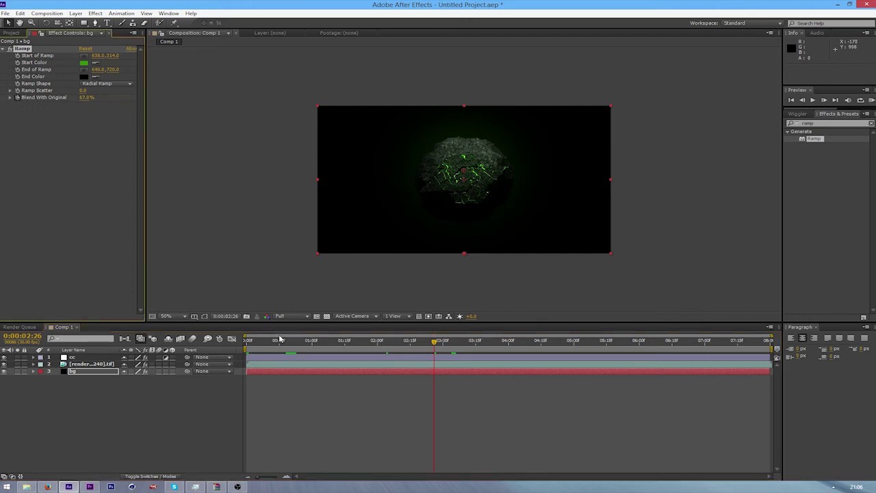
pyautogui.moveTo(281, 341); pyautogui.dragTo(119, 349)
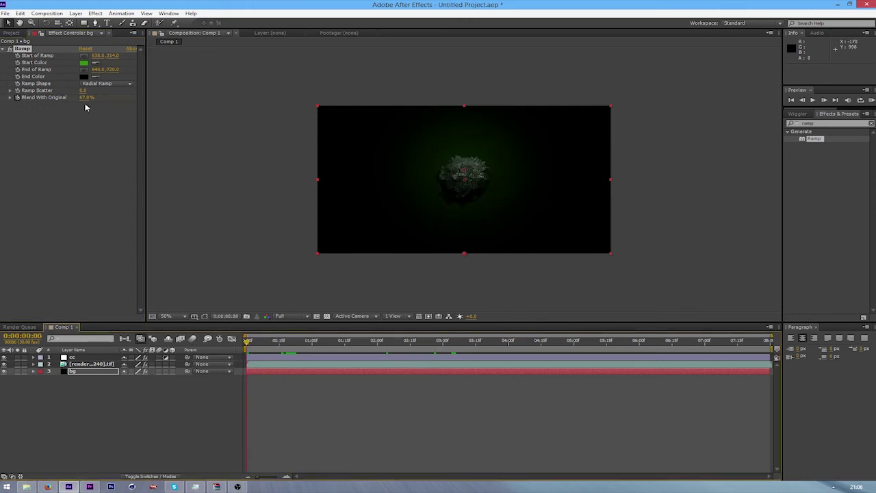
pyautogui.moveTo(87, 98); pyautogui.dragTo(243, 135)
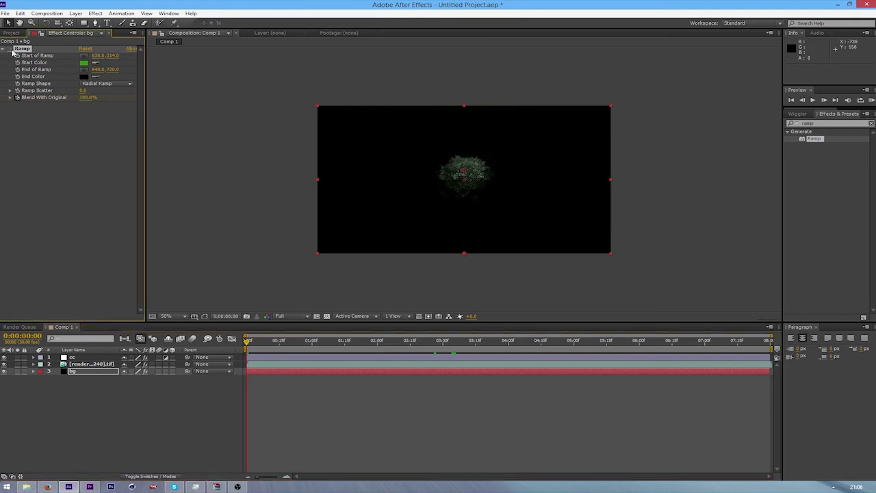
# Review the green background glow's fade-in along the timeline, and inspect the frame at 0:00:05:16 enlarged.
pyautogui.moveTo(251, 341); pyautogui.dragTo(431, 342)
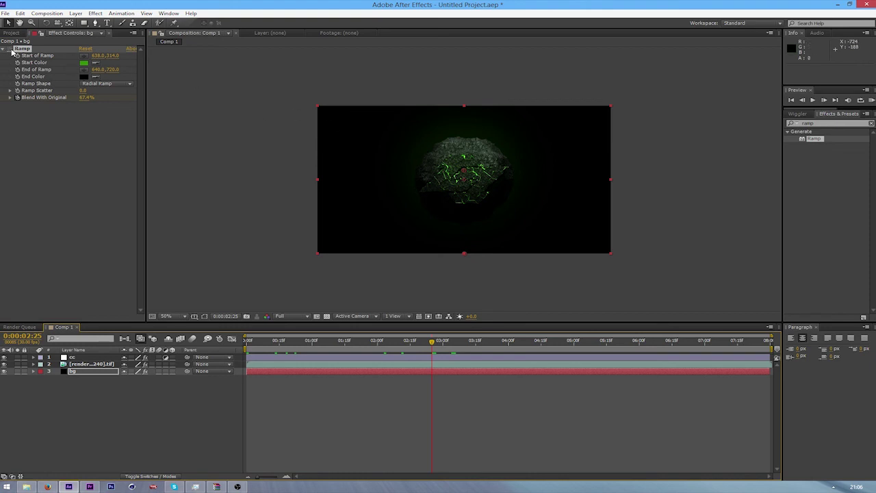
pyautogui.click(409, 342)
pyautogui.moveTo(375, 348)
pyautogui.mouseDown()
pyautogui.moveTo(363, 349)
pyautogui.moveTo(536, 368)
pyautogui.moveTo(661, 367)
pyautogui.moveTo(608, 363)
pyautogui.mouseUp()
pyautogui.click(655, 287)
pyautogui.scroll(1, 603, 228)
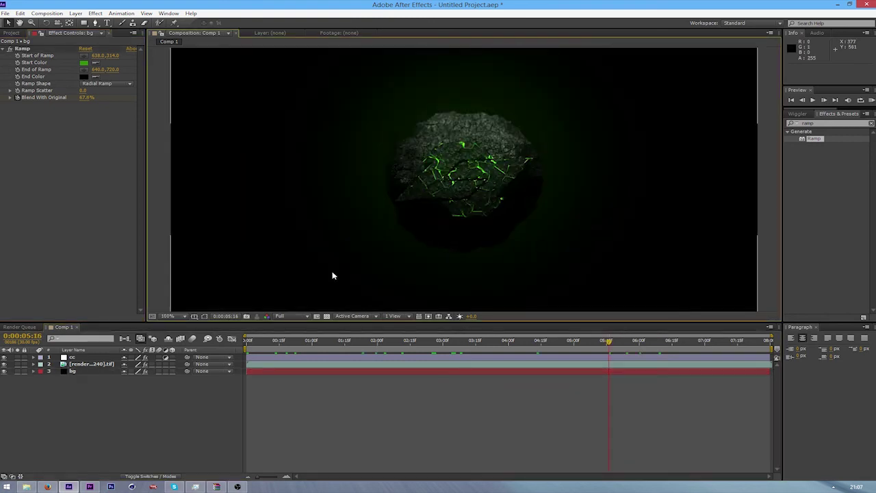
# Apply the 4-Color Gradient effect to the cc adjustment layer.
pyautogui.click(103, 358)
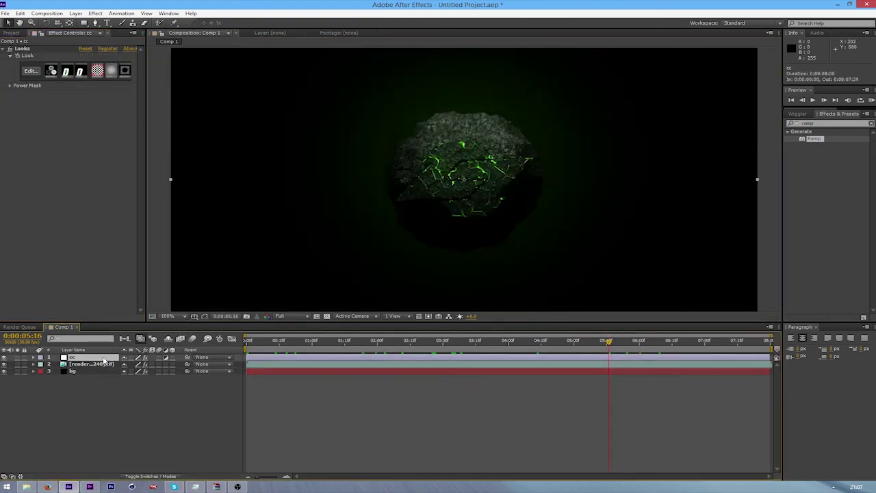
pyautogui.click(830, 123)
pyautogui.write('grad')
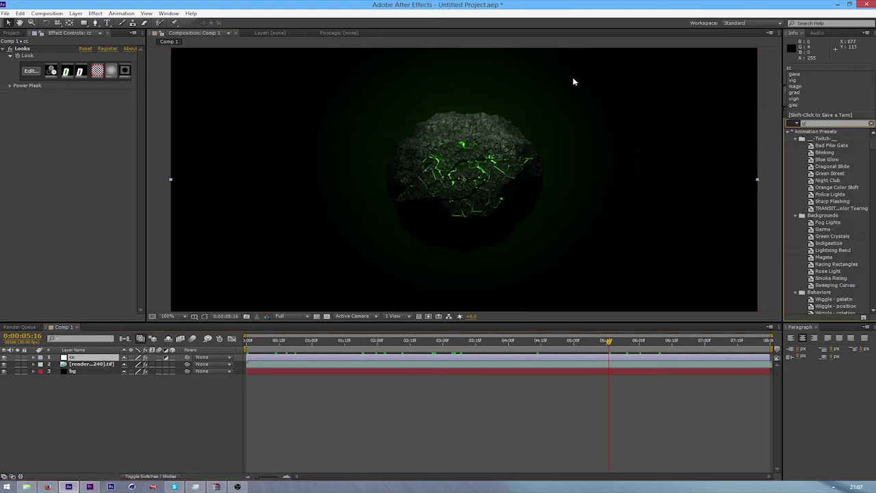
pyautogui.press('BackSpace')
pyautogui.write('id')
pyautogui.write('ie')
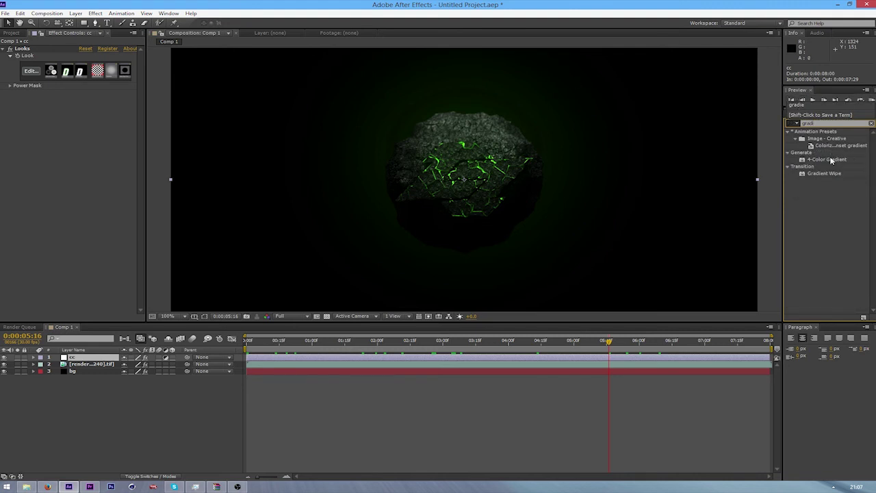
pyautogui.moveTo(827, 160); pyautogui.dragTo(78, 357)
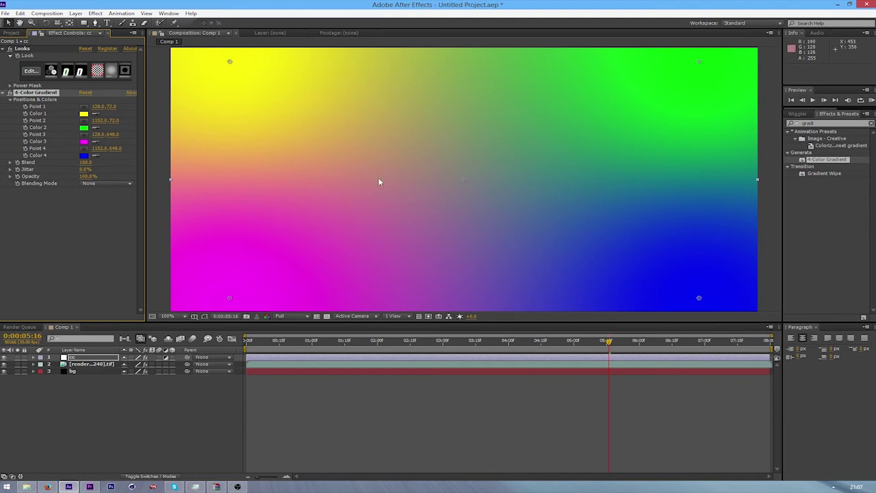
# Set the 4-Color Gradient's blending mode to Hue and inspect the tinted cracks up close.
pyautogui.click(100, 185)
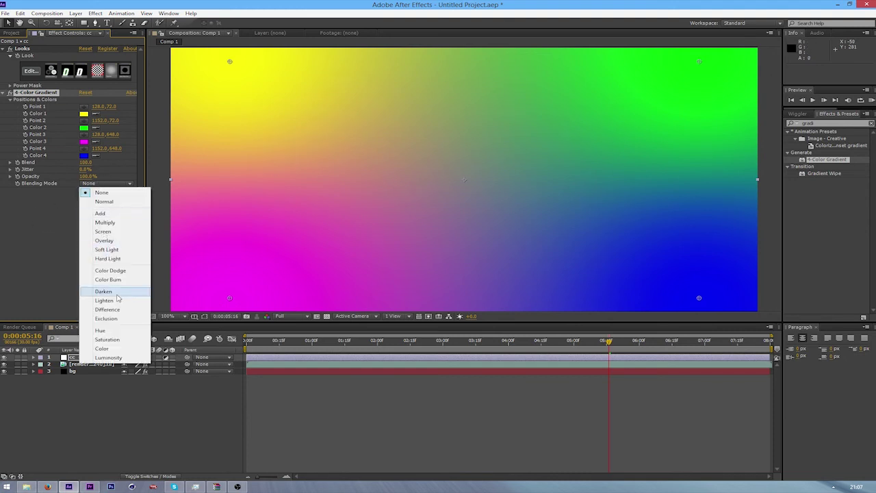
pyautogui.click(100, 331)
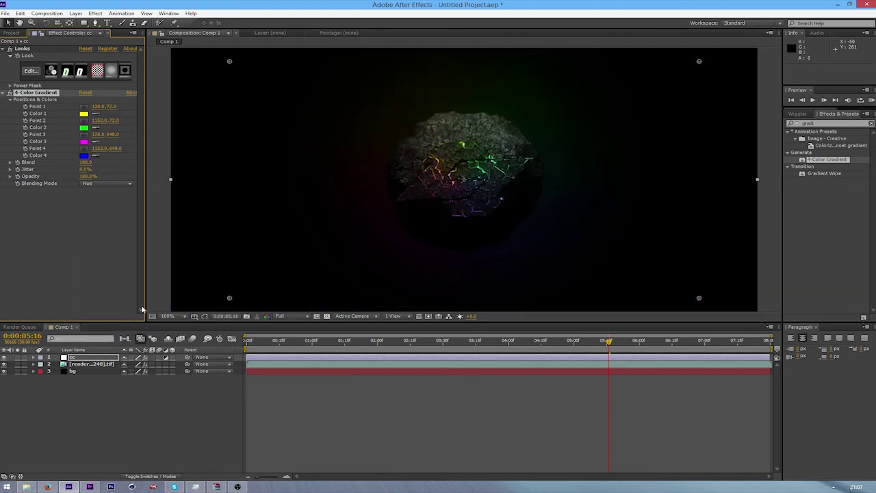
pyautogui.scroll(2, 515, 186)
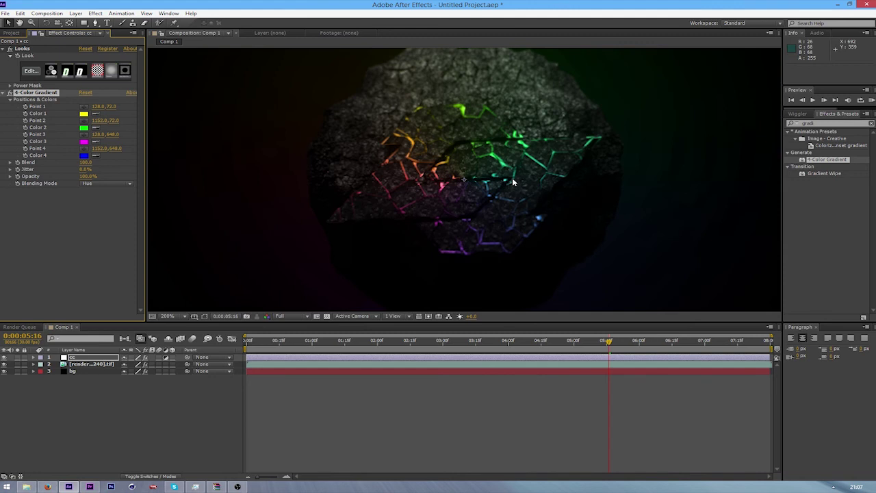
pyautogui.scroll(-2, 514, 184)
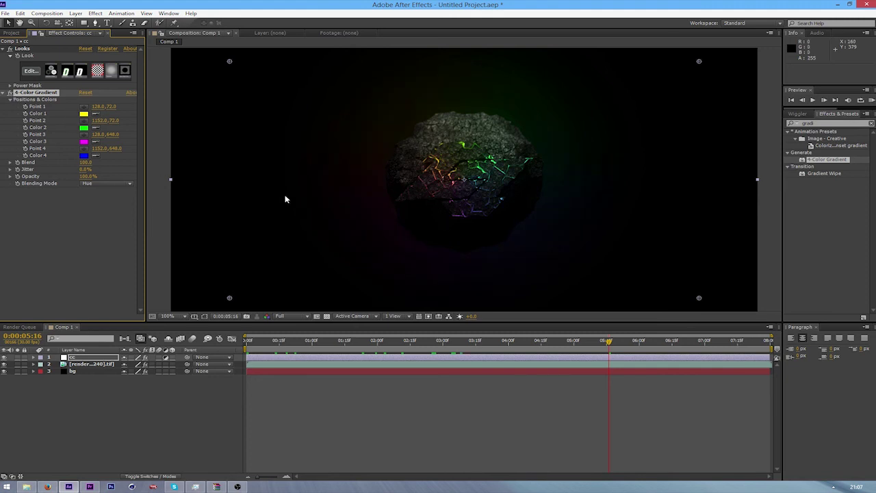
pyautogui.scroll(1, 470, 195)
pyautogui.scroll(-1, 469, 194)
# Change the gradient's Color 1 from yellow to bright green, 48FF00.
pyautogui.click(83, 113)
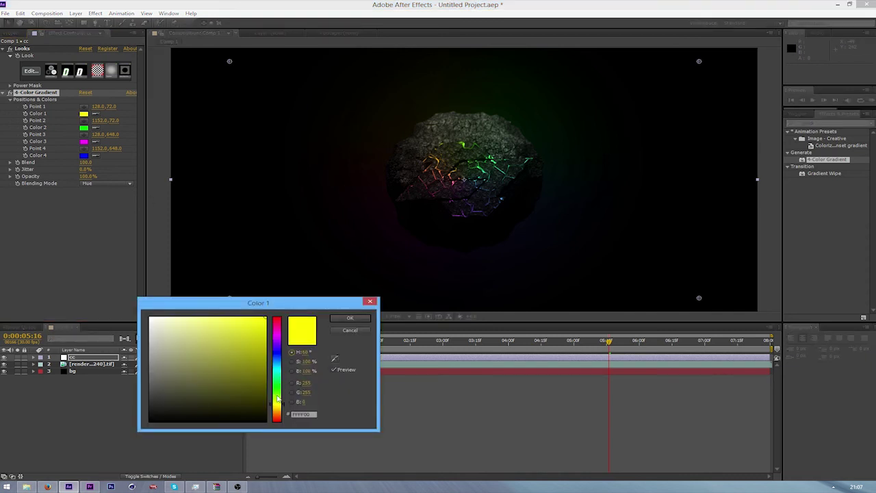
pyautogui.moveTo(278, 397); pyautogui.dragTo(278, 392)
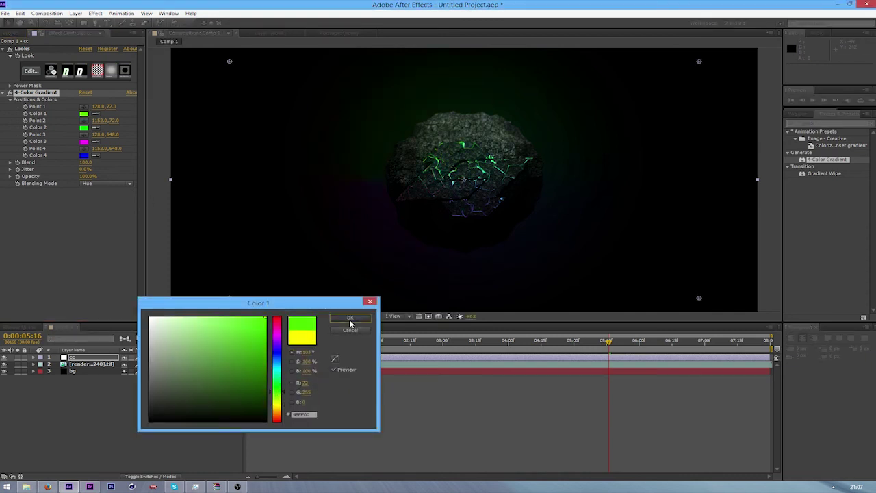
pyautogui.click(350, 319)
# Change the gradient's two lower colors, Color 3 and Color 4, to yellow.
pyautogui.click(83, 141)
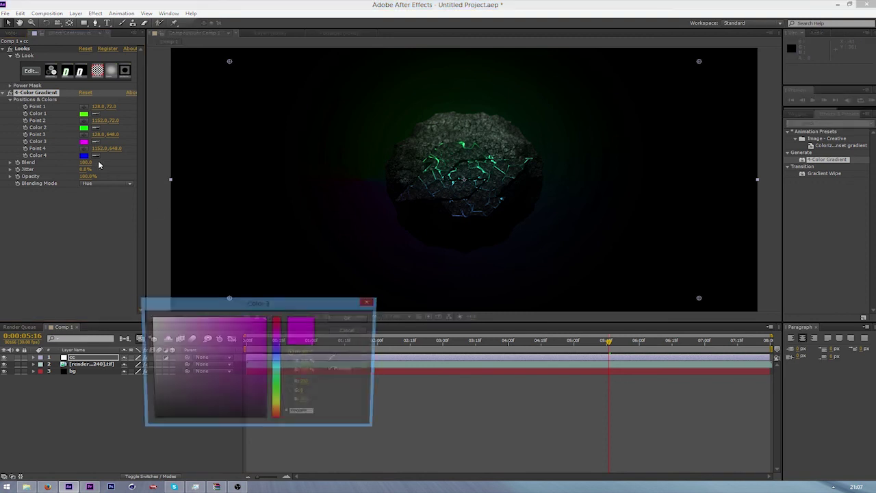
pyautogui.moveTo(282, 352)
pyautogui.mouseDown()
pyautogui.moveTo(280, 377)
pyautogui.moveTo(280, 336)
pyautogui.moveTo(279, 408)
pyautogui.mouseUp()
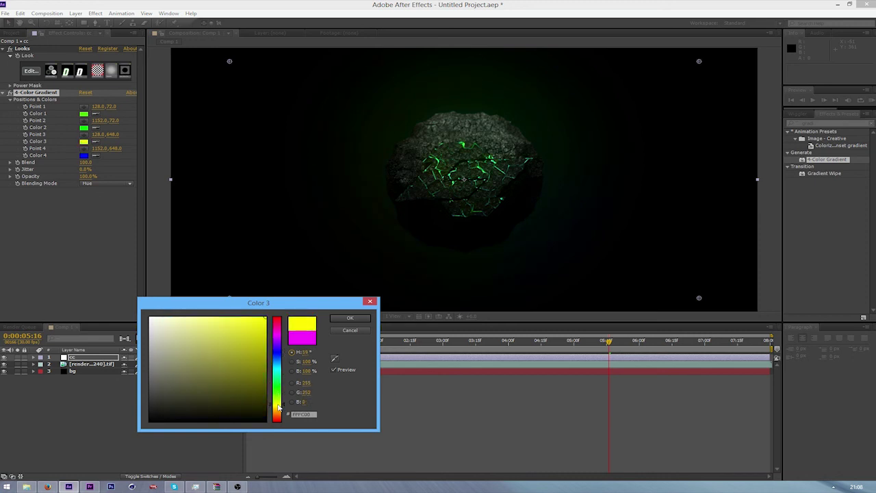
pyautogui.click(350, 319)
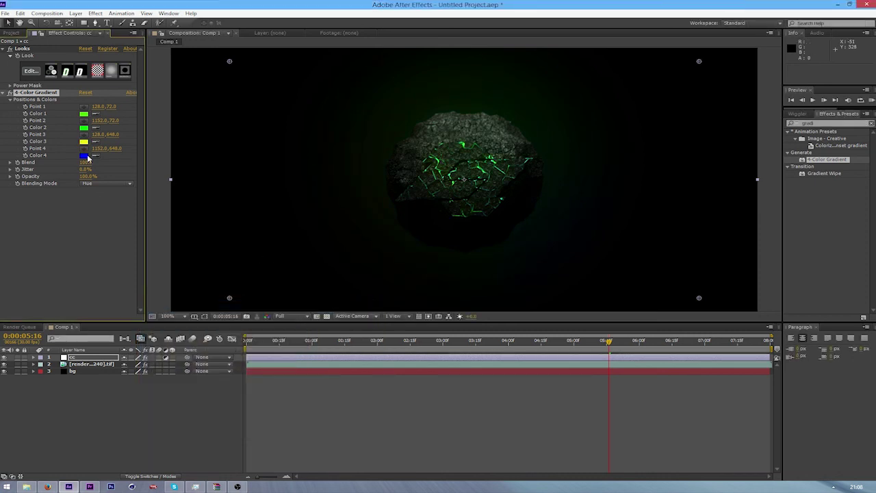
pyautogui.click(83, 157)
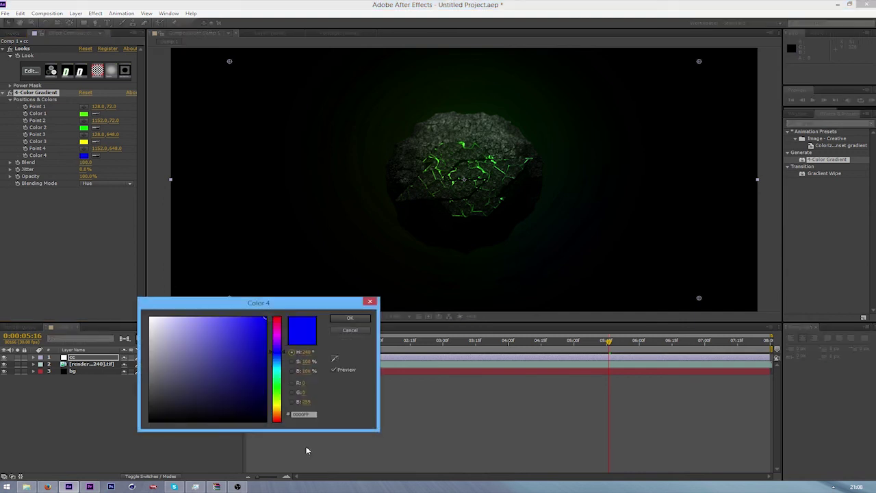
pyautogui.click(277, 409)
pyautogui.click(350, 318)
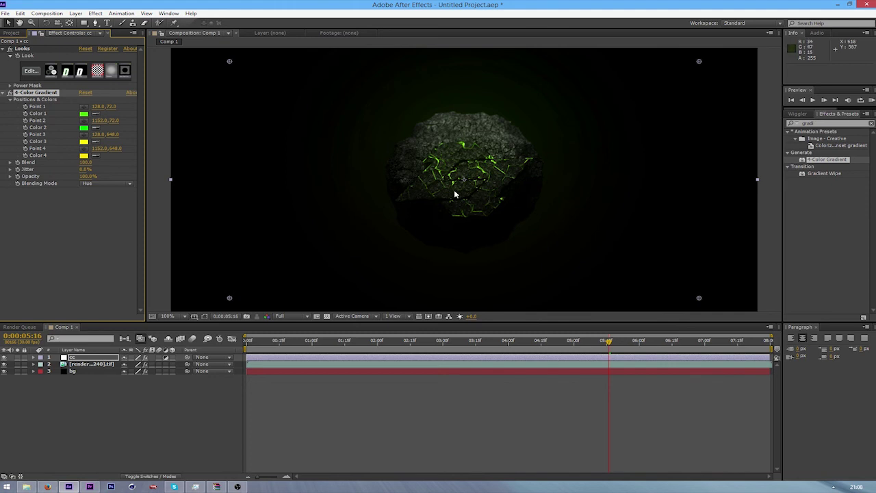
# Examine the green-to-yellow tint on the rock at different magnifications and at earlier frames, around 0:00:04:14 and 0:00:01:26.
pyautogui.press(',')
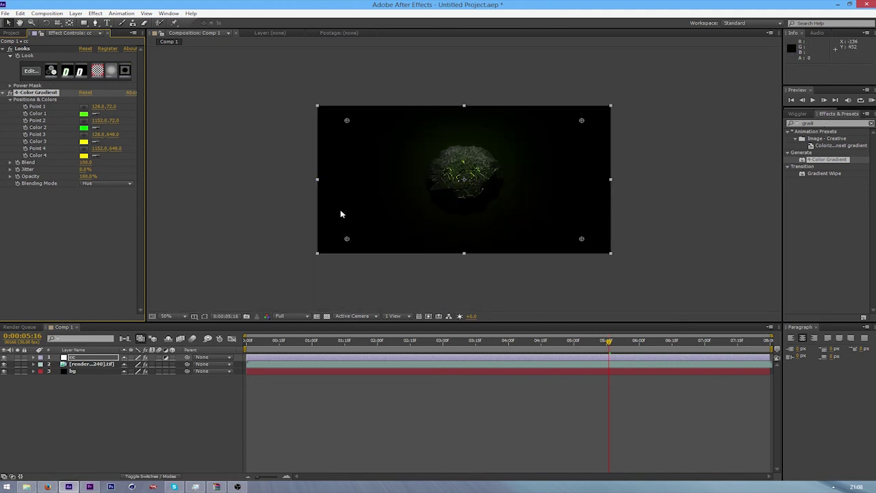
pyautogui.press('.')
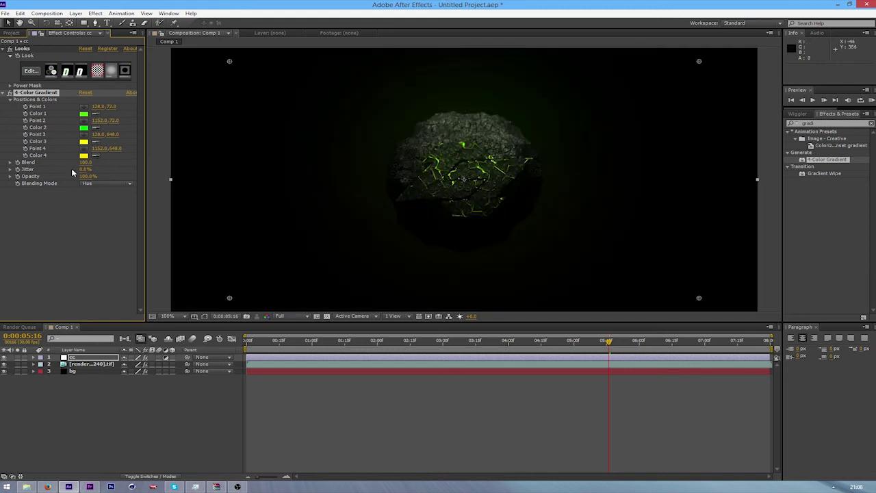
pyautogui.click(114, 185)
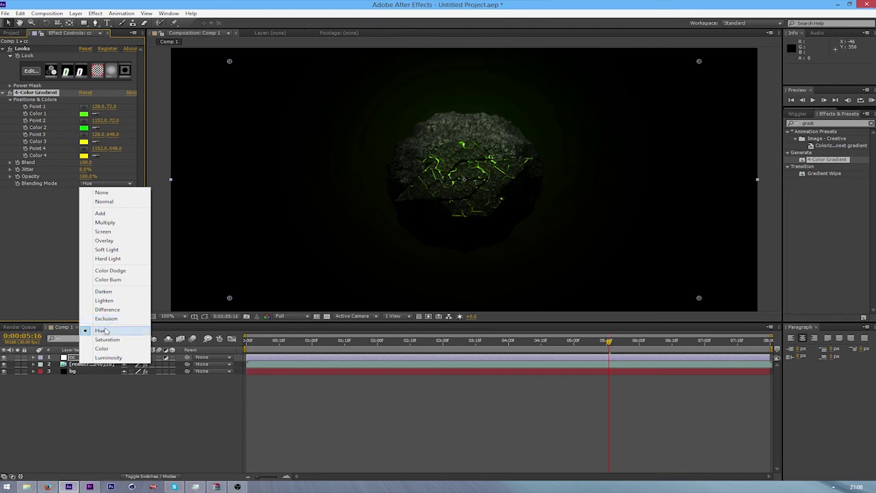
pyautogui.click(47, 286)
pyautogui.press(',')
pyautogui.press('.')
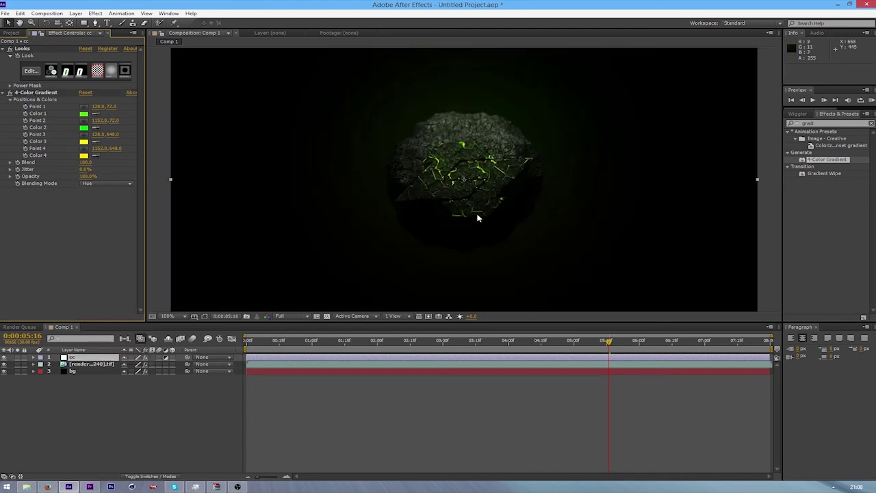
pyautogui.press(',')
pyautogui.press('.')
pyautogui.click(541, 346)
pyautogui.click(369, 343)
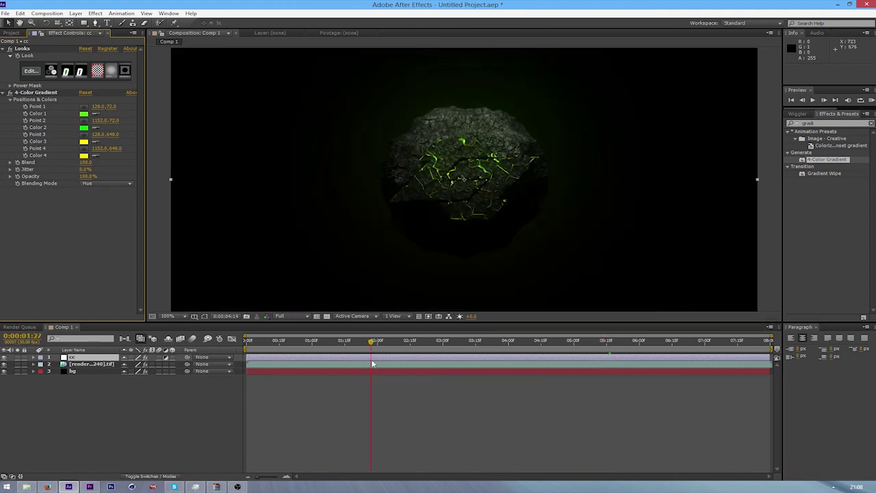
pyautogui.click(237, 487)
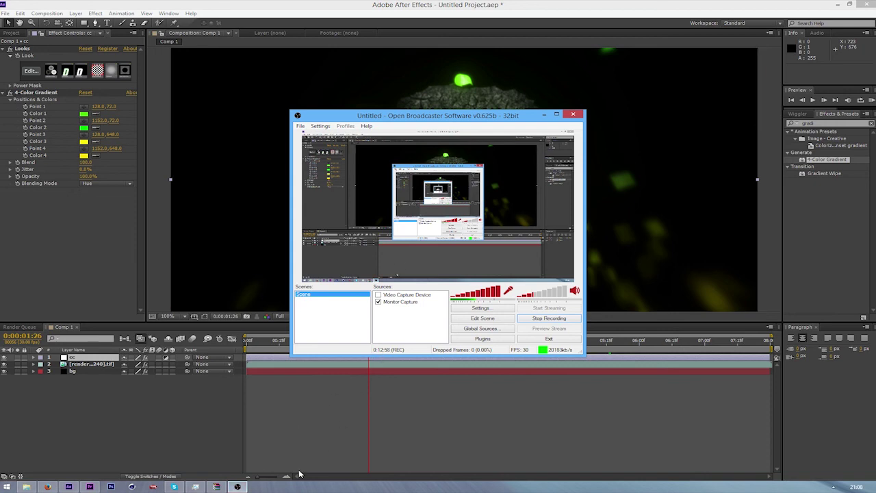
pyautogui.click(237, 486)
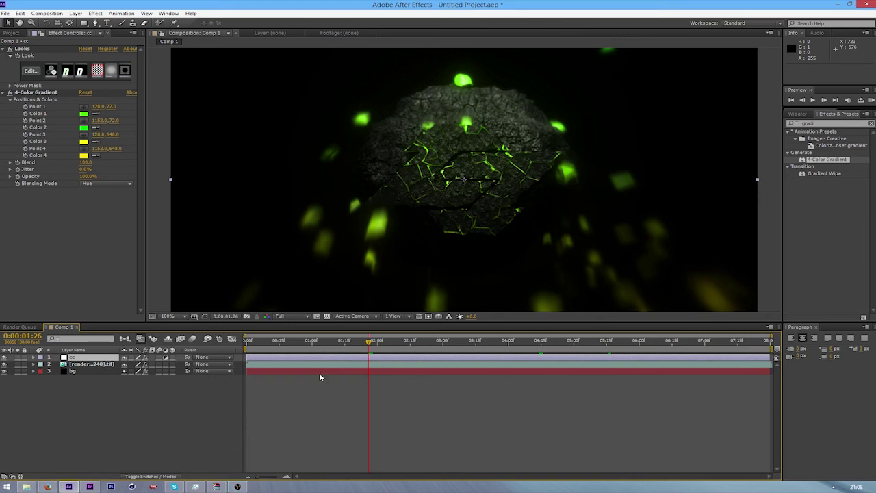
pyautogui.scroll(-2, 397, 212)
pyautogui.scroll(2, 397, 212)
pyautogui.scroll(-1, 399, 211)
pyautogui.press('.')
pyautogui.press(',')
pyautogui.moveTo(370, 340)
pyautogui.mouseDown()
pyautogui.moveTo(381, 345)
pyautogui.moveTo(371, 347)
pyautogui.mouseUp()
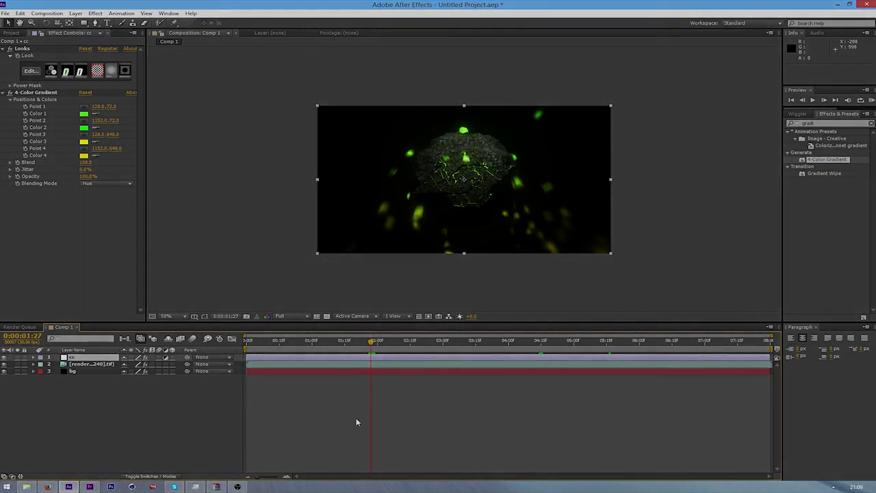
pyautogui.moveTo(237, 486)
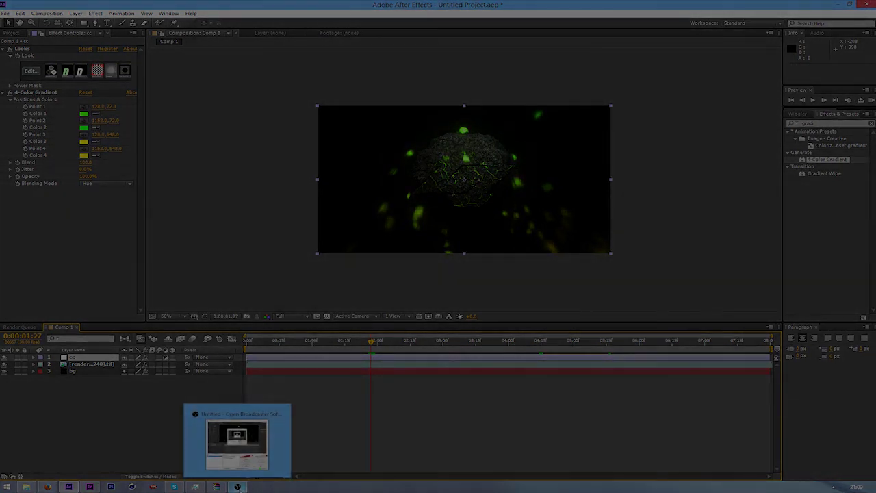